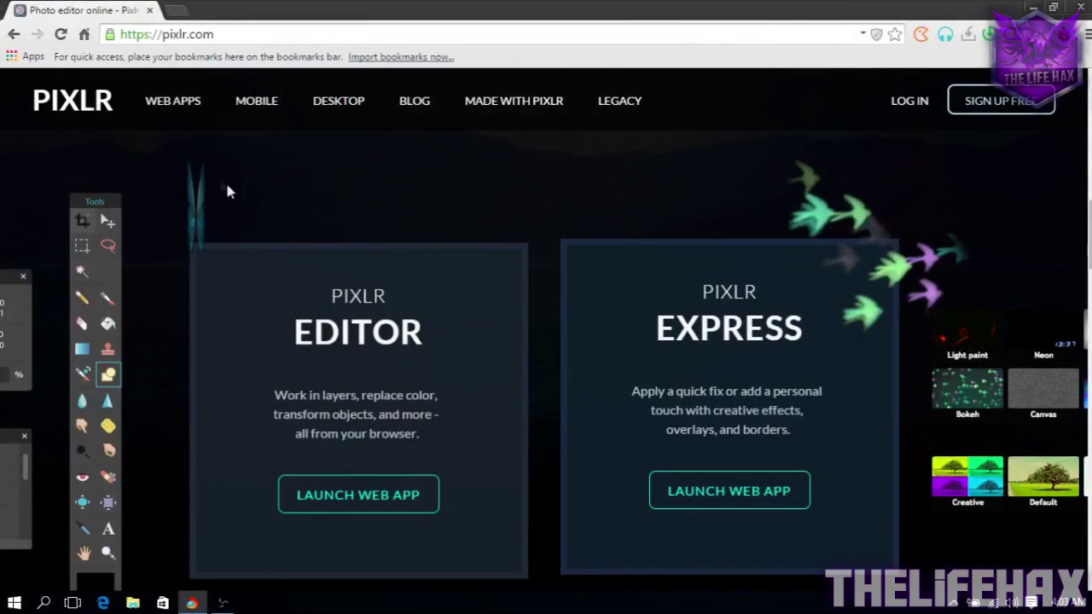
Launch the Pixlr Editor web app.
left_click(232, 34)
left_click(202, 34)
scroll(359, 273, "up", 2)
scroll(361, 285, "down", 2)
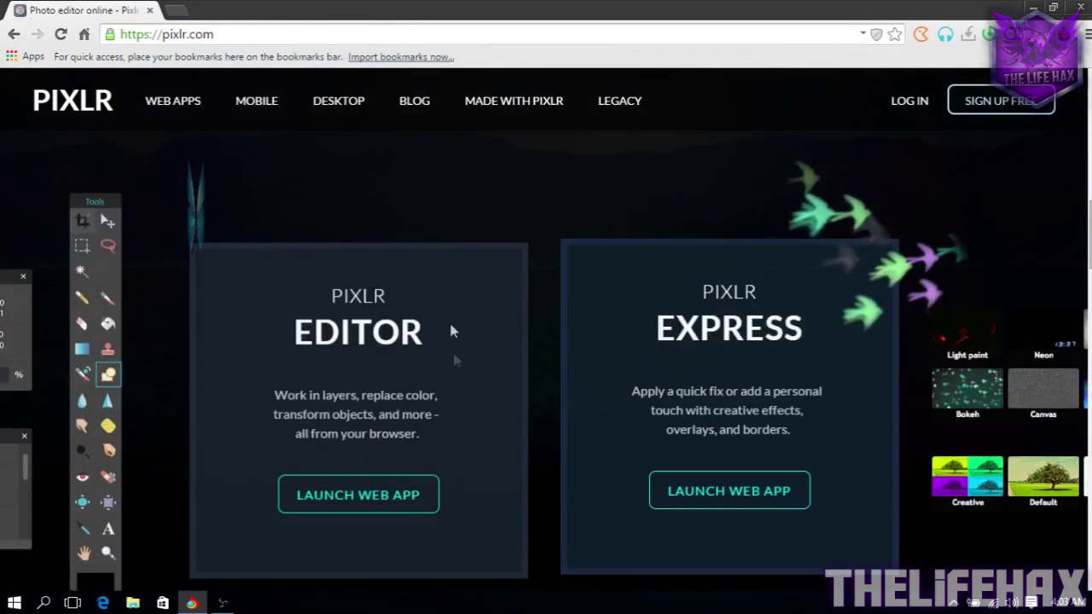
left_click(377, 501)
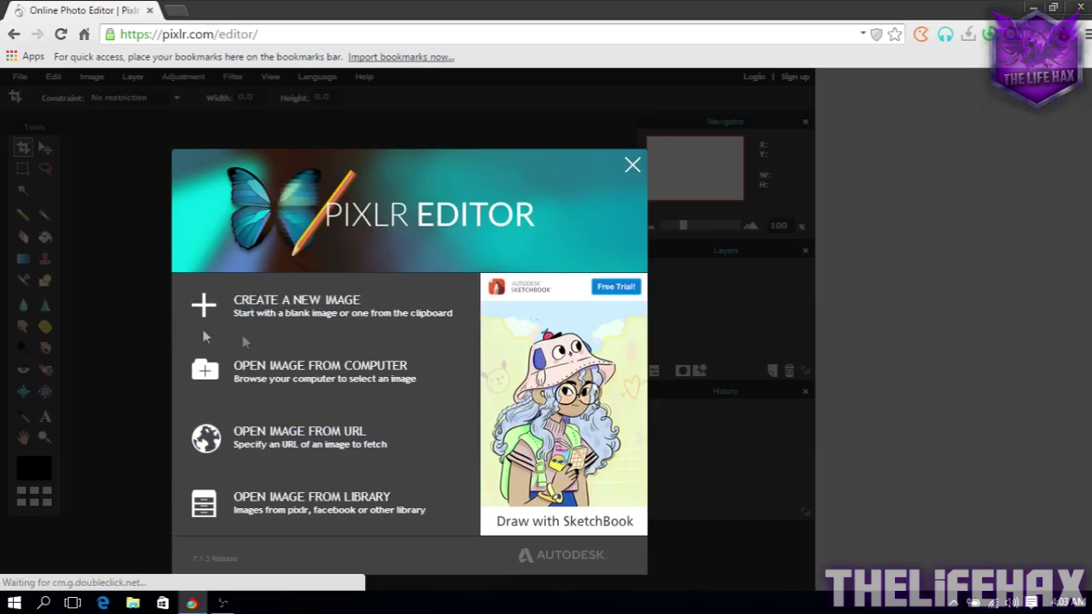
Create a new blank image 1280 px wide and 720 px high.
left_click(312, 309)
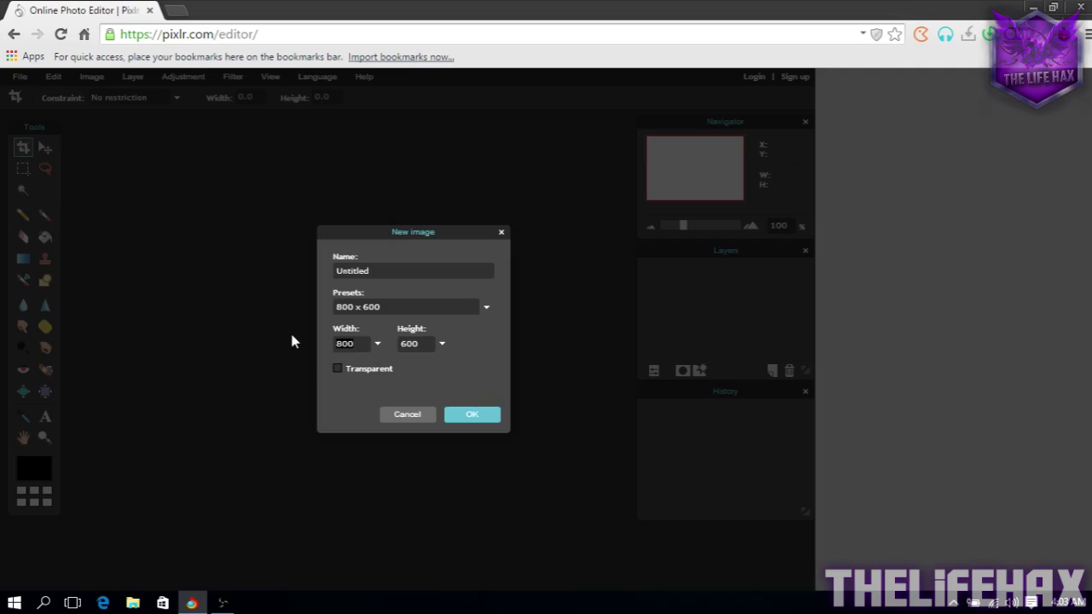
type("1280")
type("720")
left_click(460, 416)
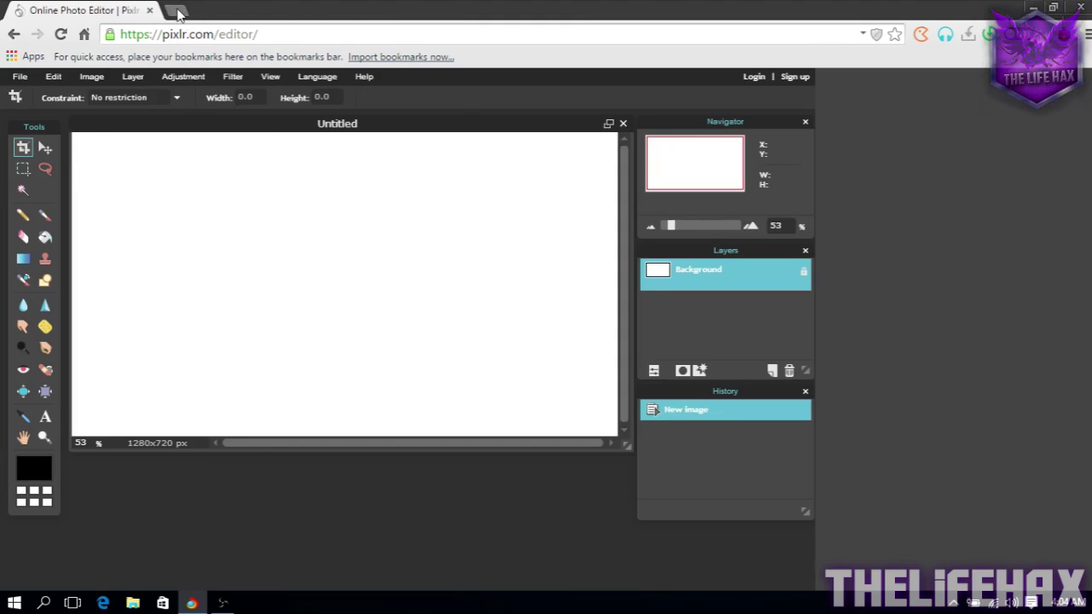
In a new tab, search Google Images for 'texture blue background'.
left_click(176, 10)
type("google.com.np")
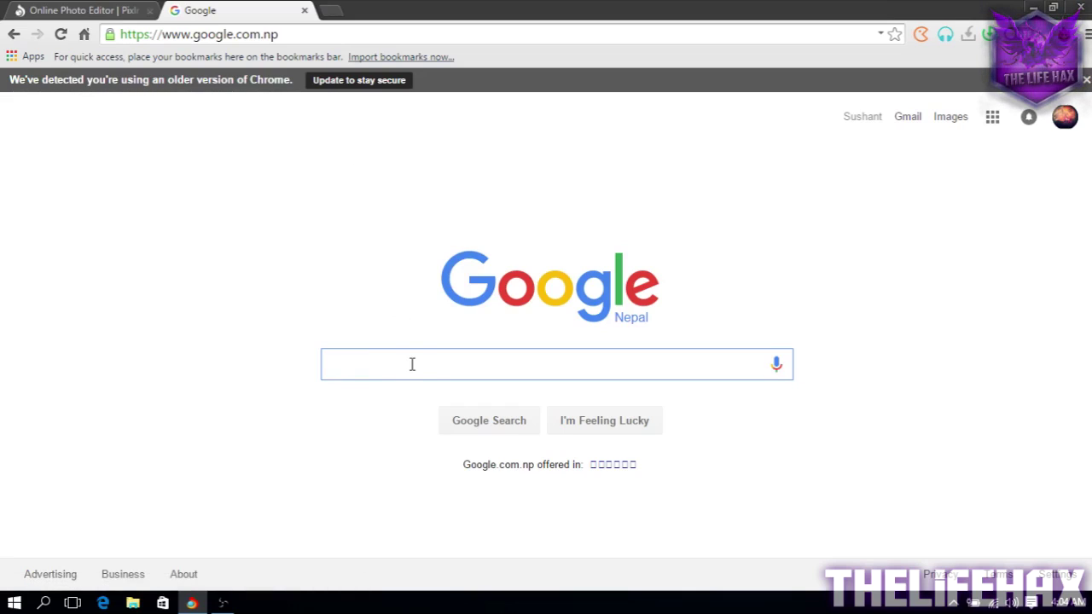
type("t")
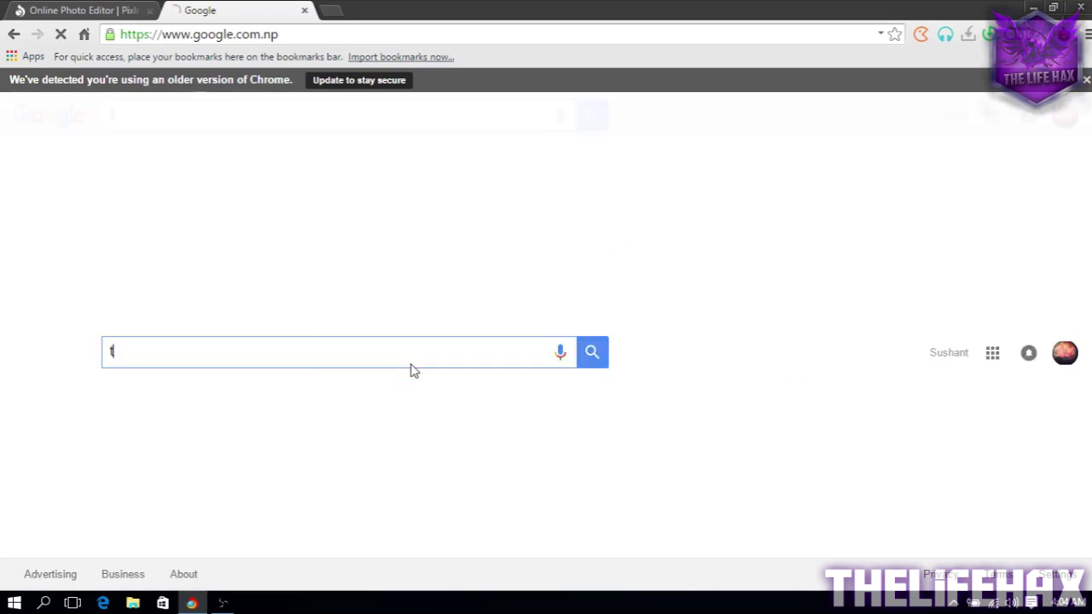
type("exture")
key("Down")
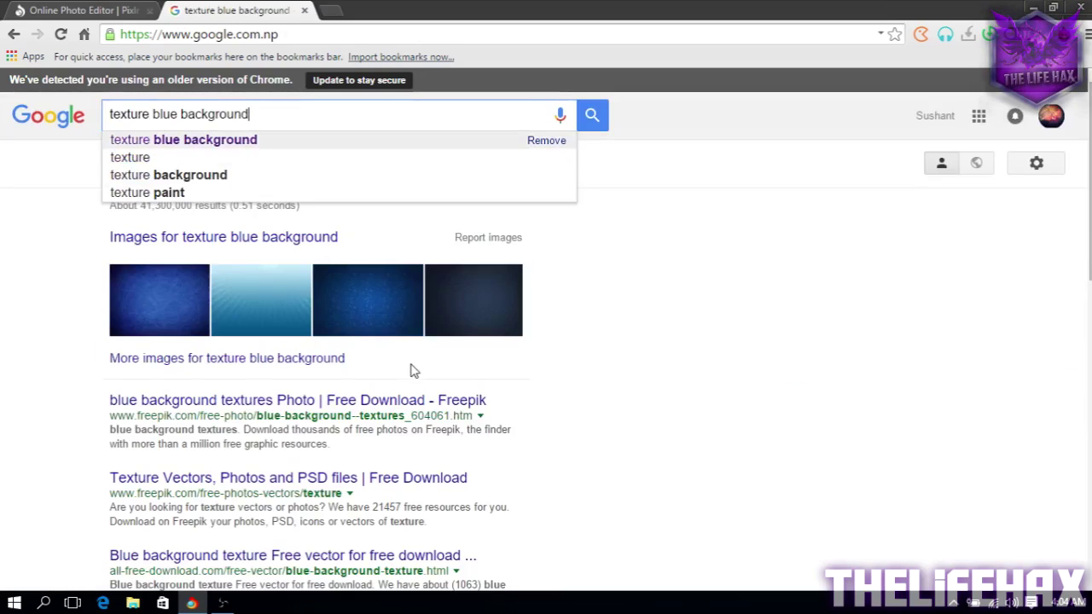
key("Return")
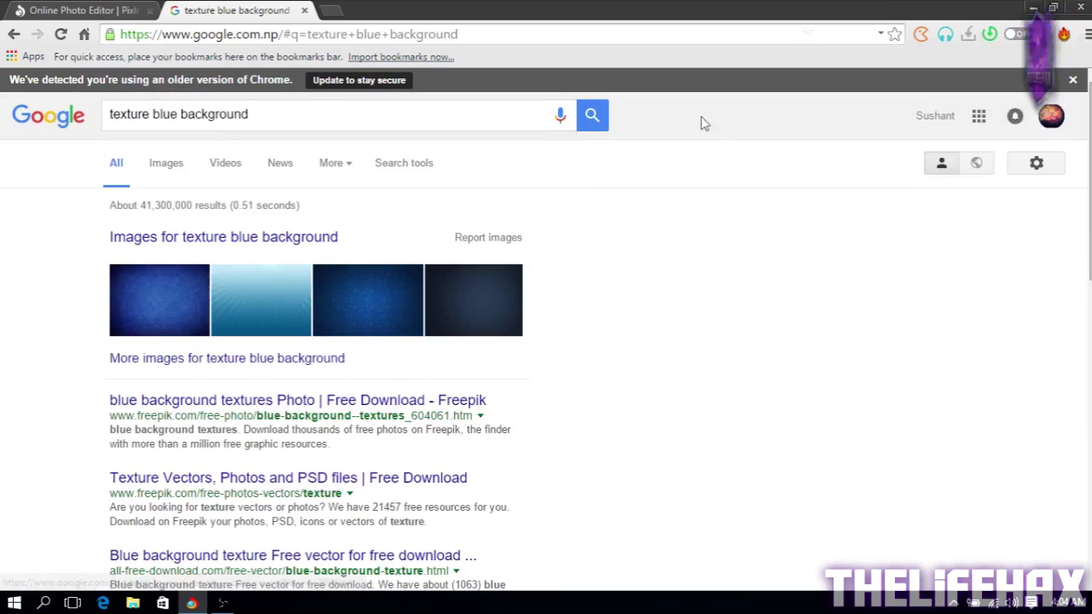
left_click(169, 165)
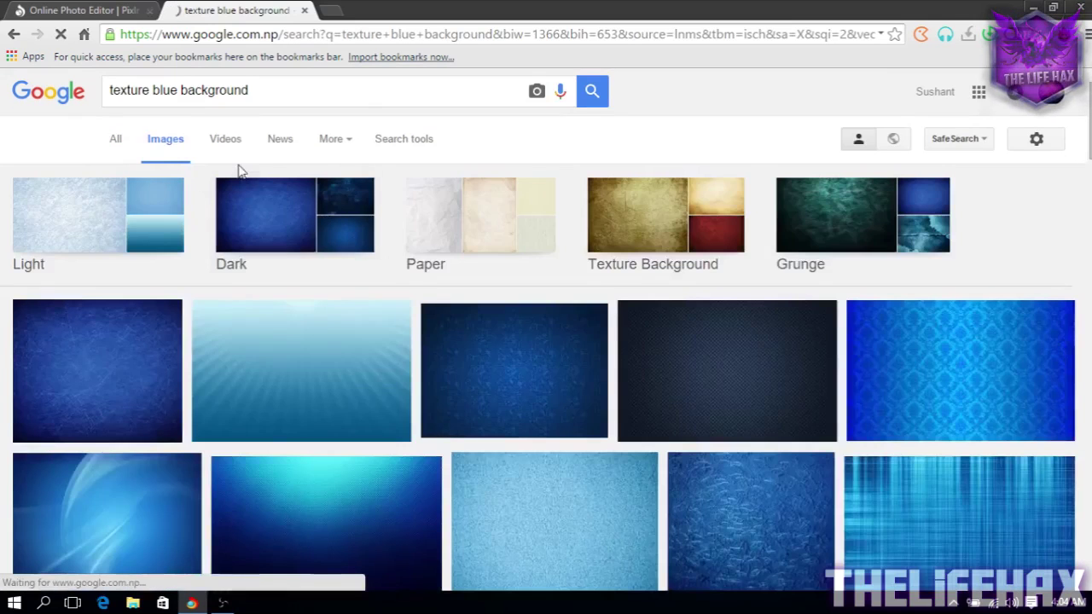
Open the glowing blue dotted texture image at its full 1920x1080 size.
scroll(244, 389, "down", 2)
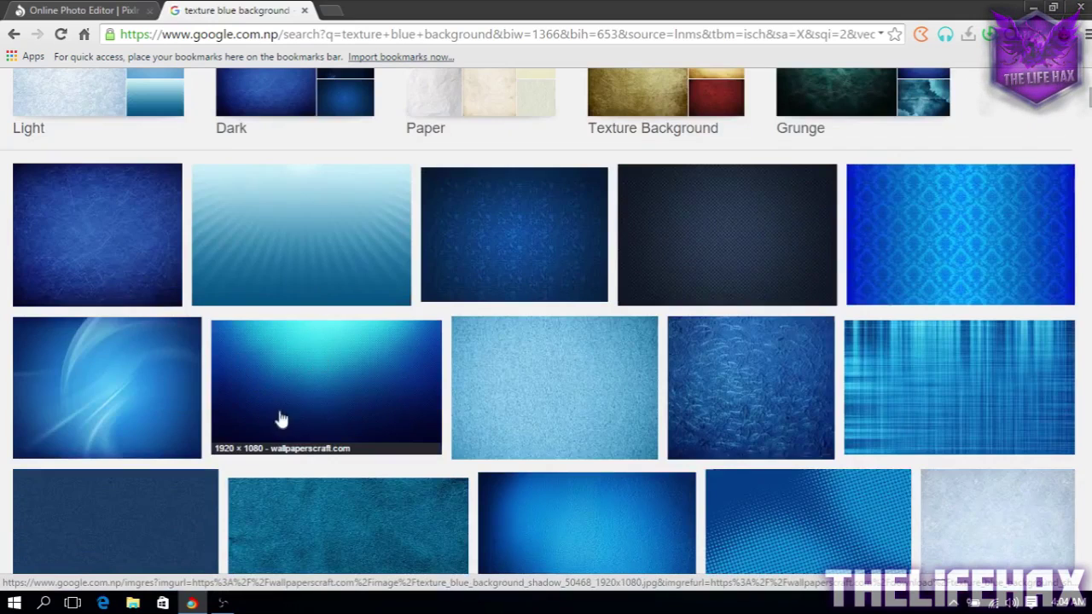
left_click(85, 9)
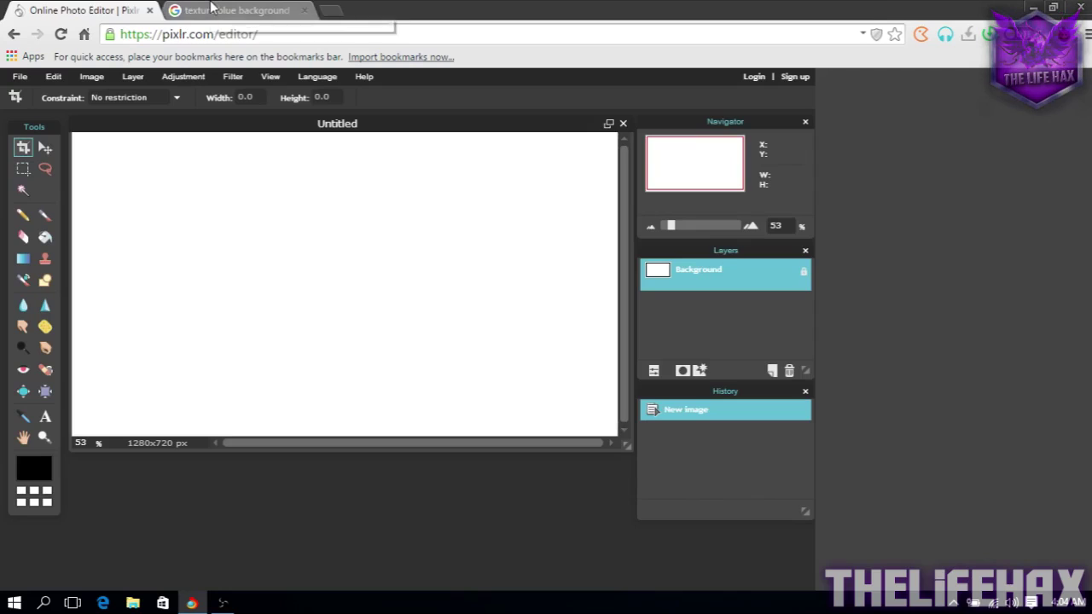
left_click(240, 12)
left_click(81, 8)
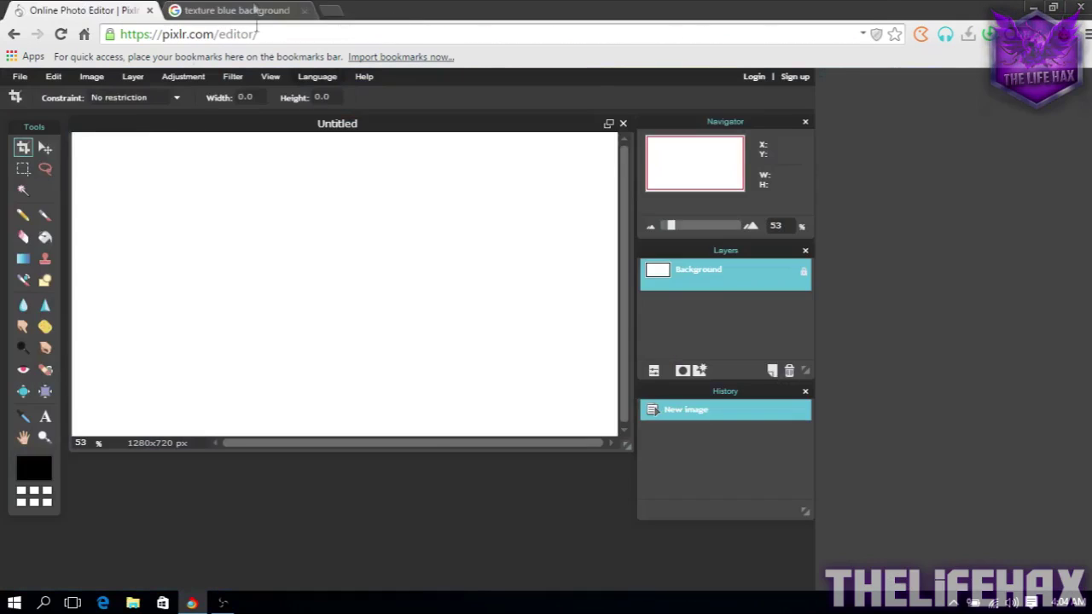
left_click(254, 10)
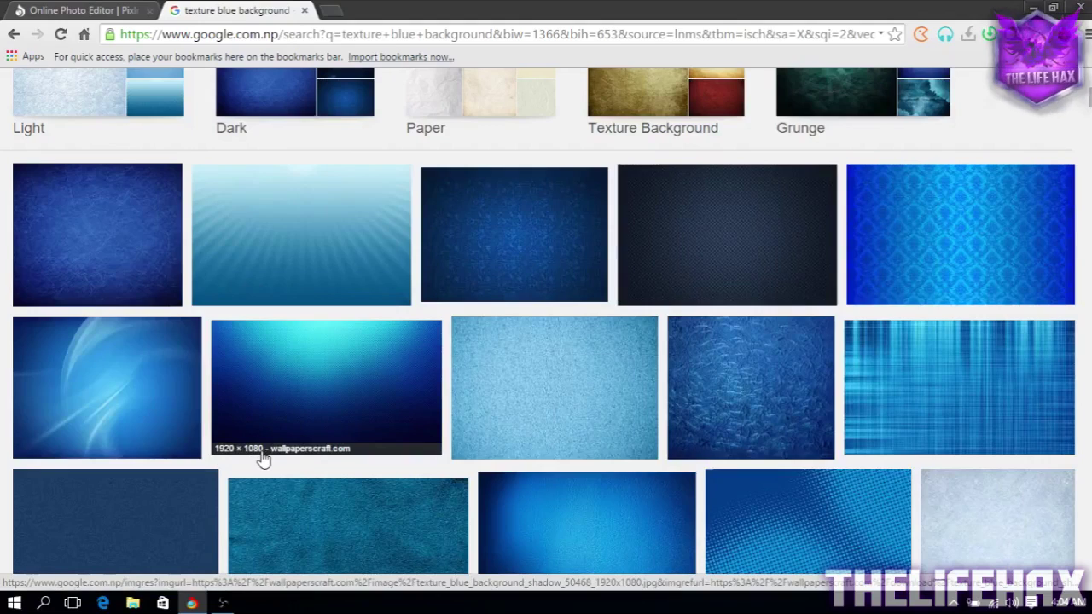
left_click(339, 398)
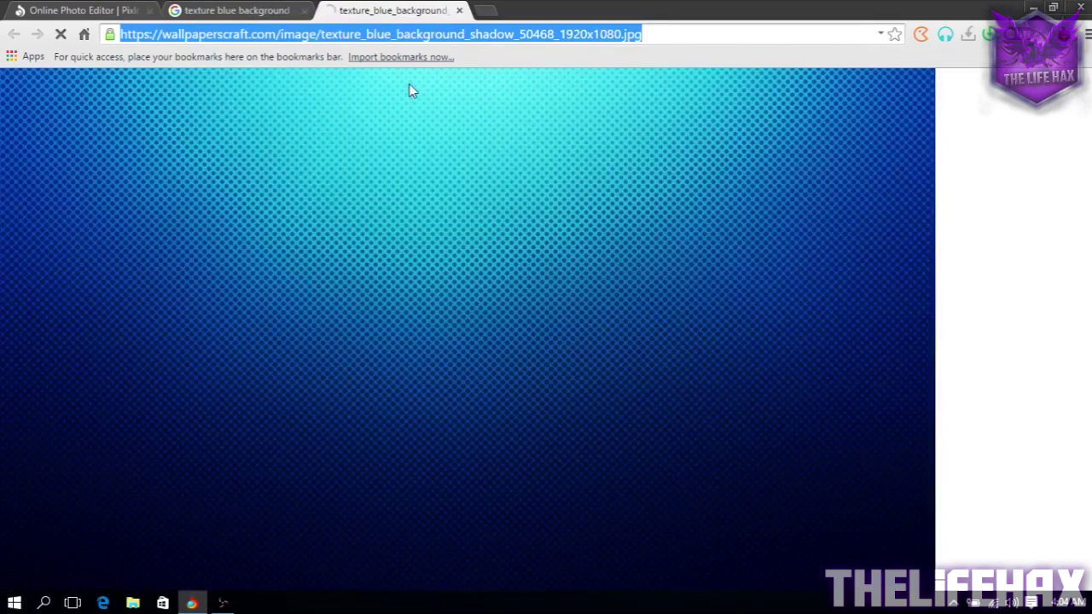
left_click(88, 9)
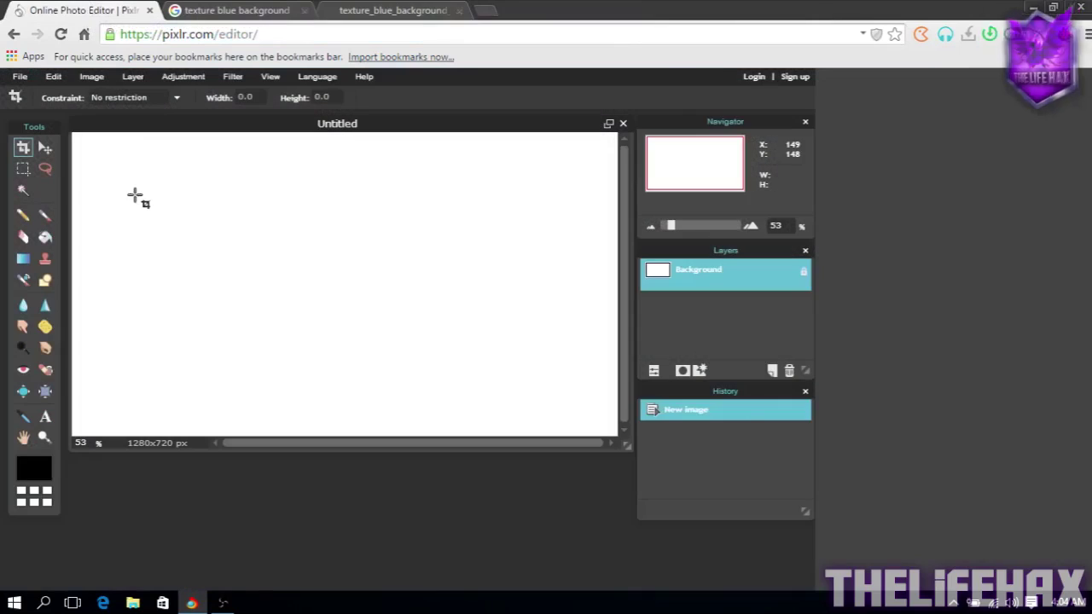
Open the blue texture in Pixlr from its pasted image URL.
left_click(17, 77)
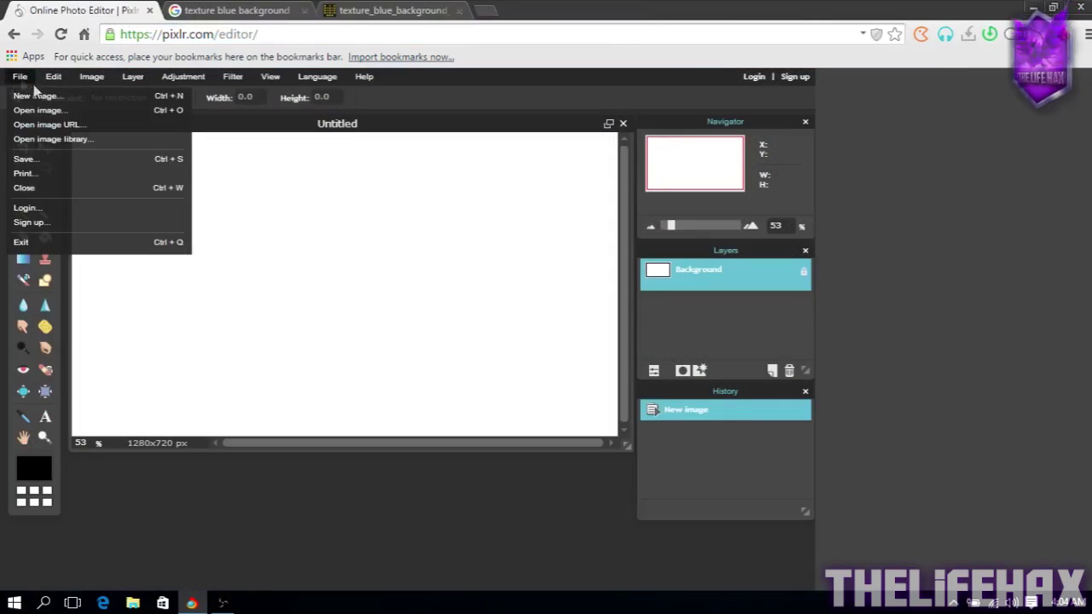
left_click(64, 128)
right_click(344, 284)
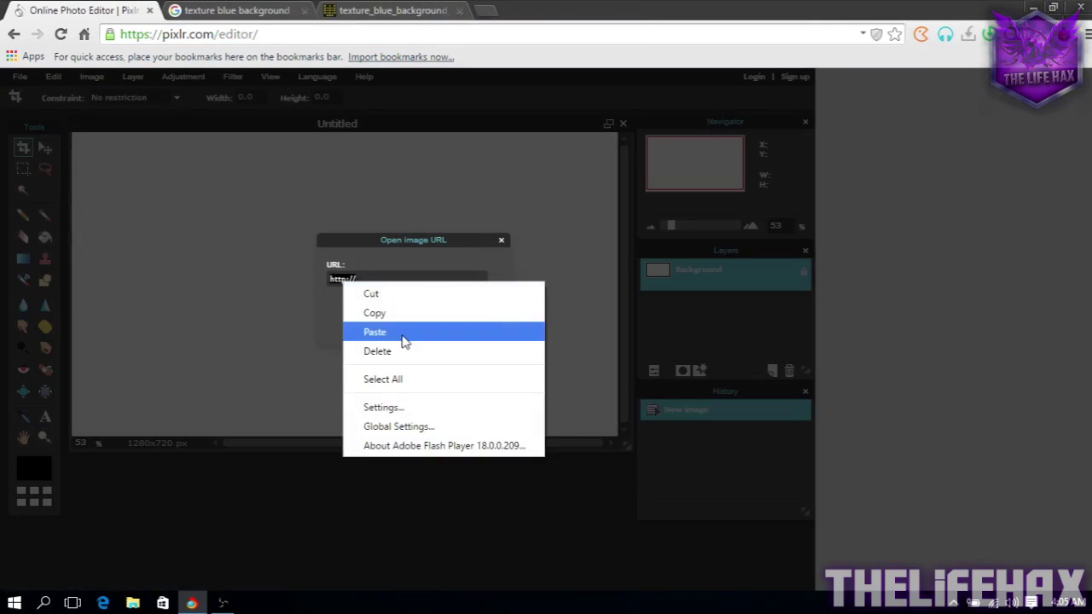
left_click(404, 338)
left_click(485, 327)
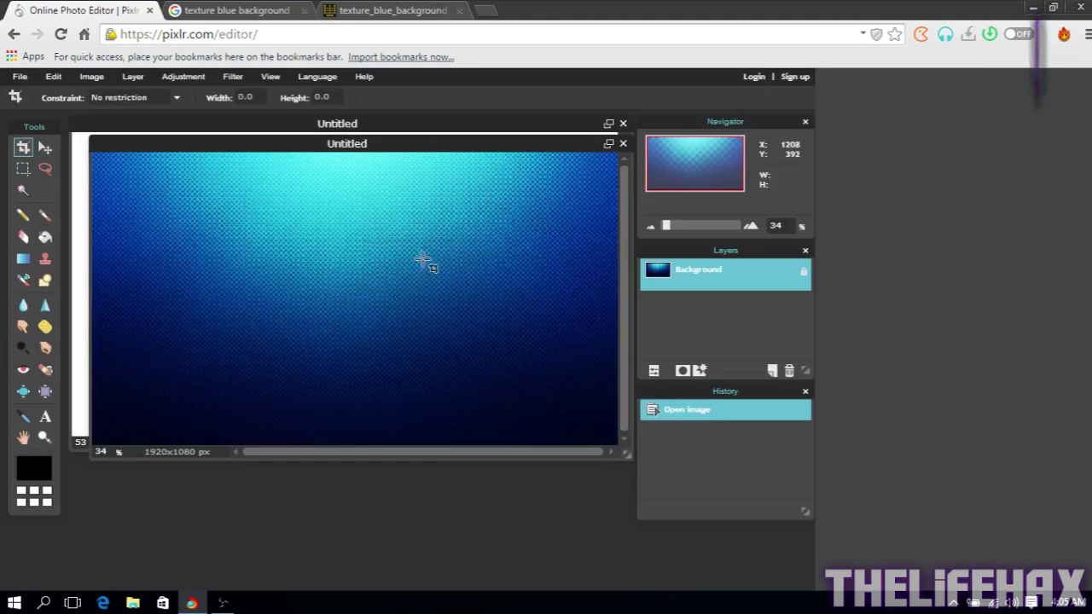
left_click_drag(321, 145, 440, 199)
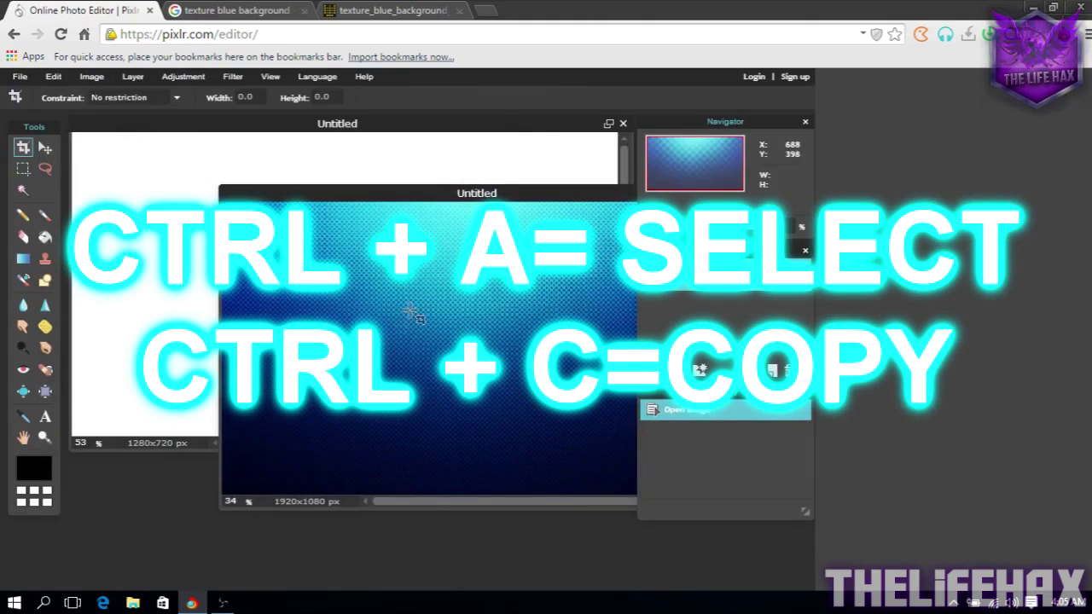
left_click_drag(441, 194, 346, 184)
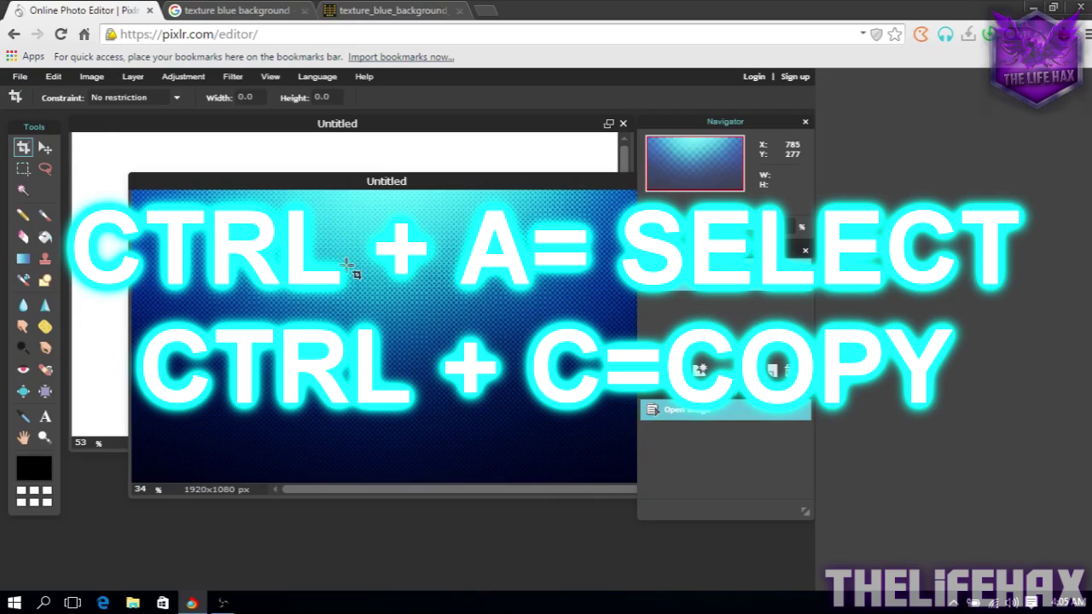
Copy the whole texture, close its window without saving, and paste it onto the blank canvas.
key("ctrl+a")
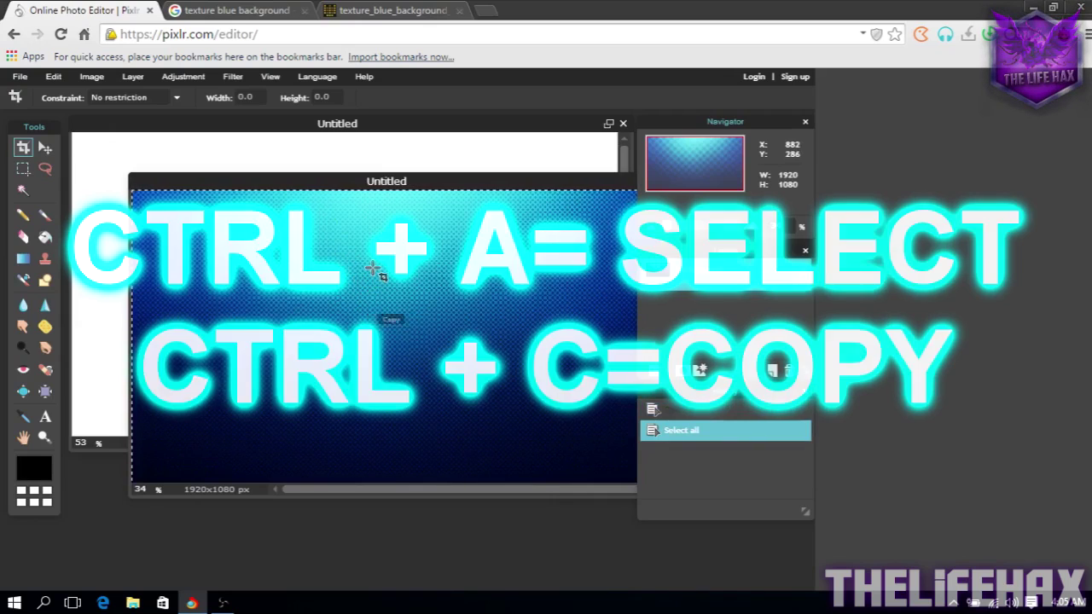
key("ctrl+c")
left_click_drag(336, 184, 187, 257)
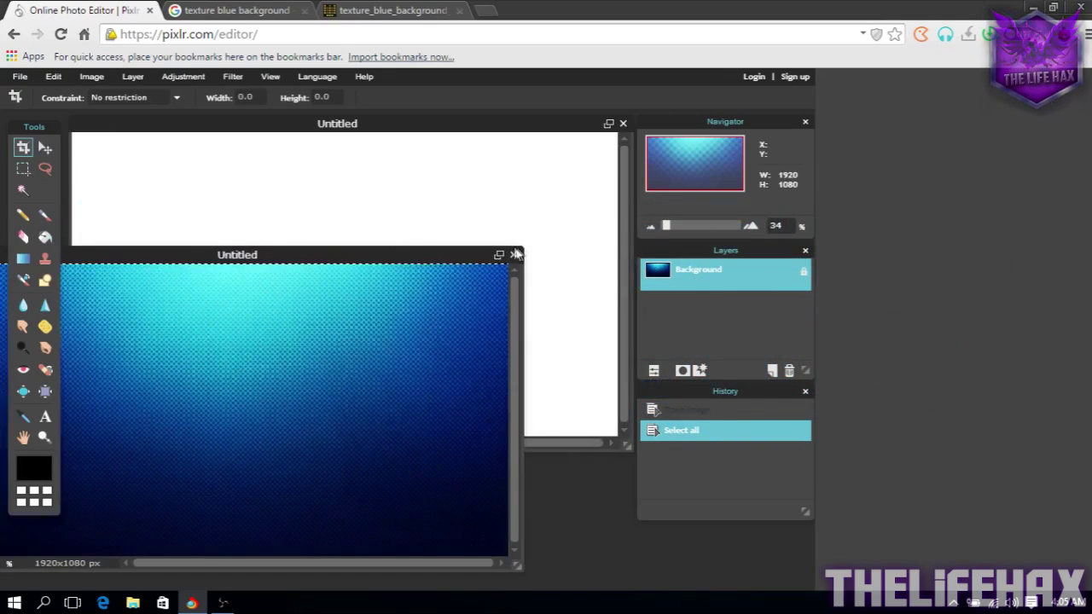
left_click(512, 255)
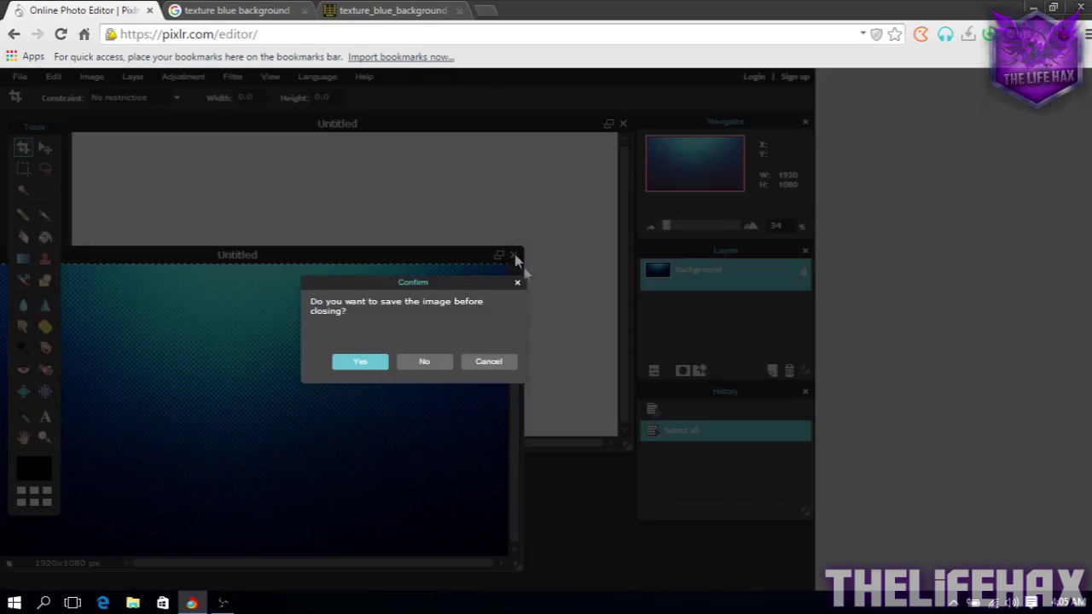
left_click(433, 362)
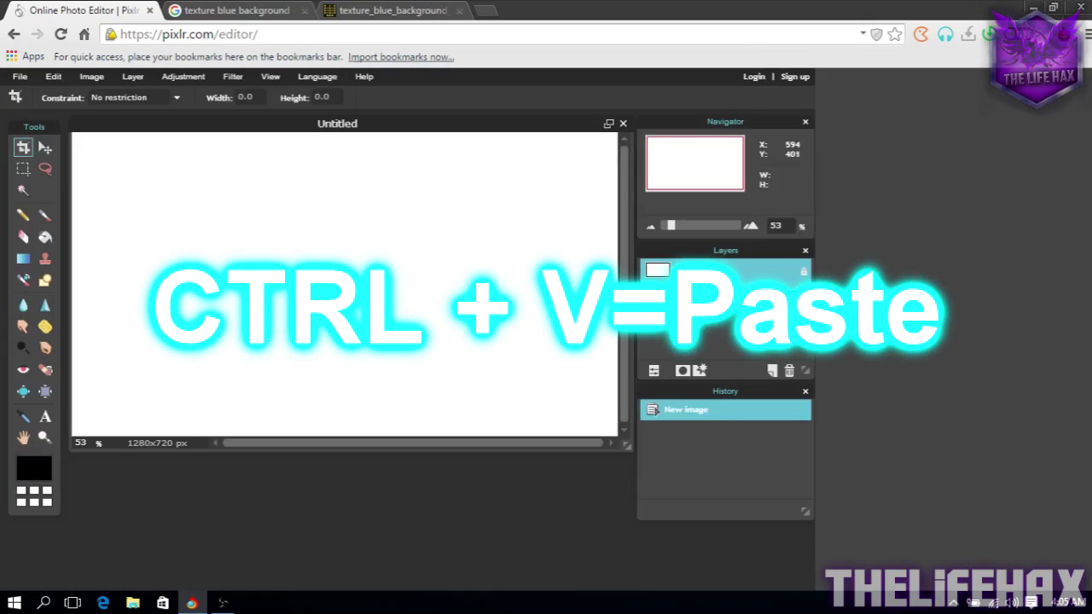
key("ctrl+v")
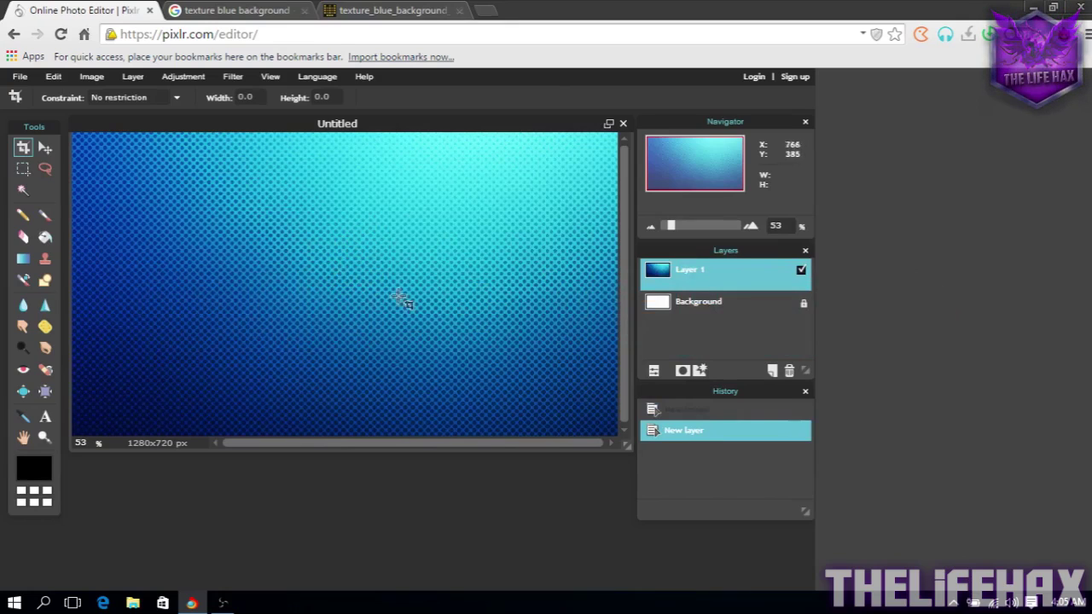
Add a text box on the canvas reading 'how to make video'.
left_click(46, 418)
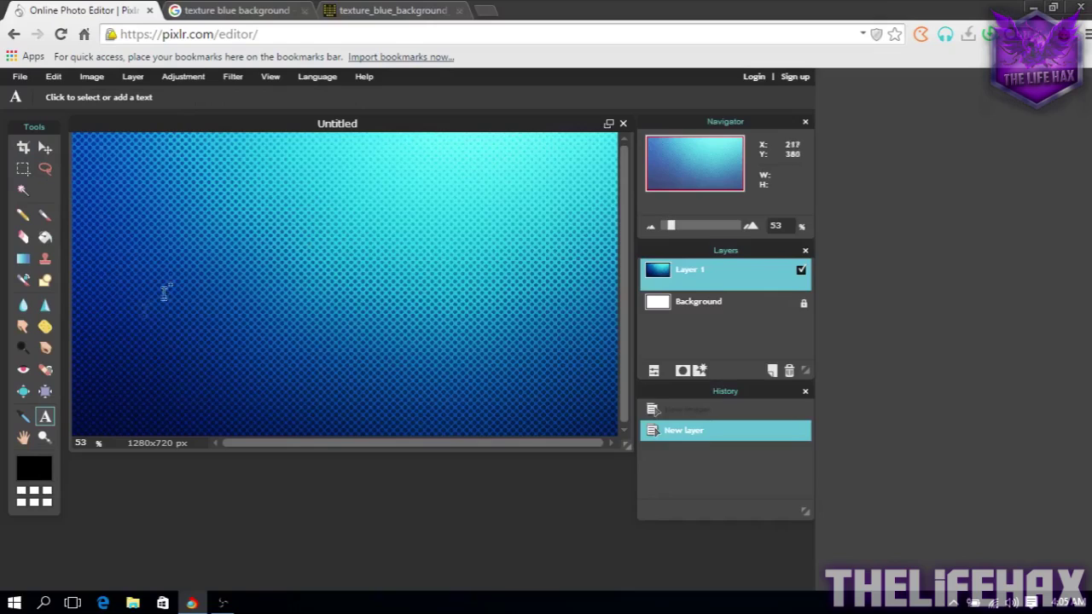
left_click(125, 205)
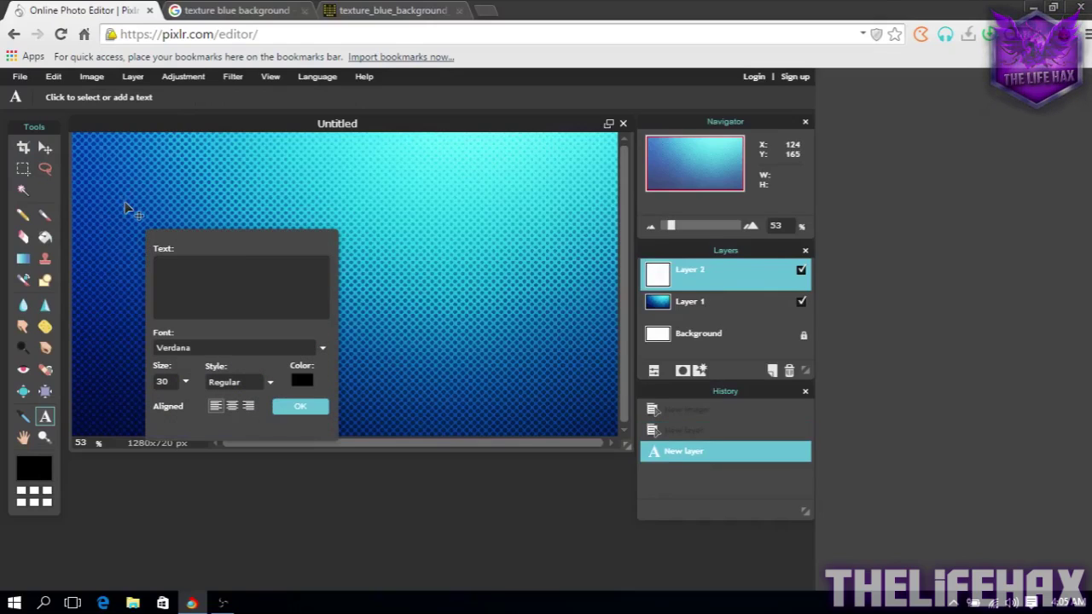
left_click(214, 261)
type("how to make video")
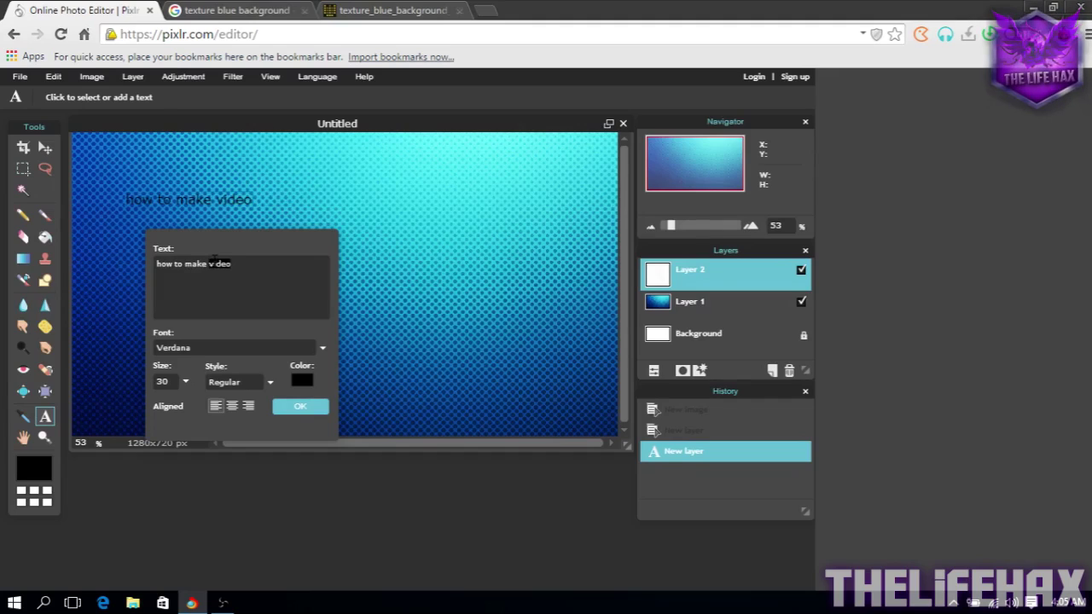
left_click_drag(228, 264, 175, 212)
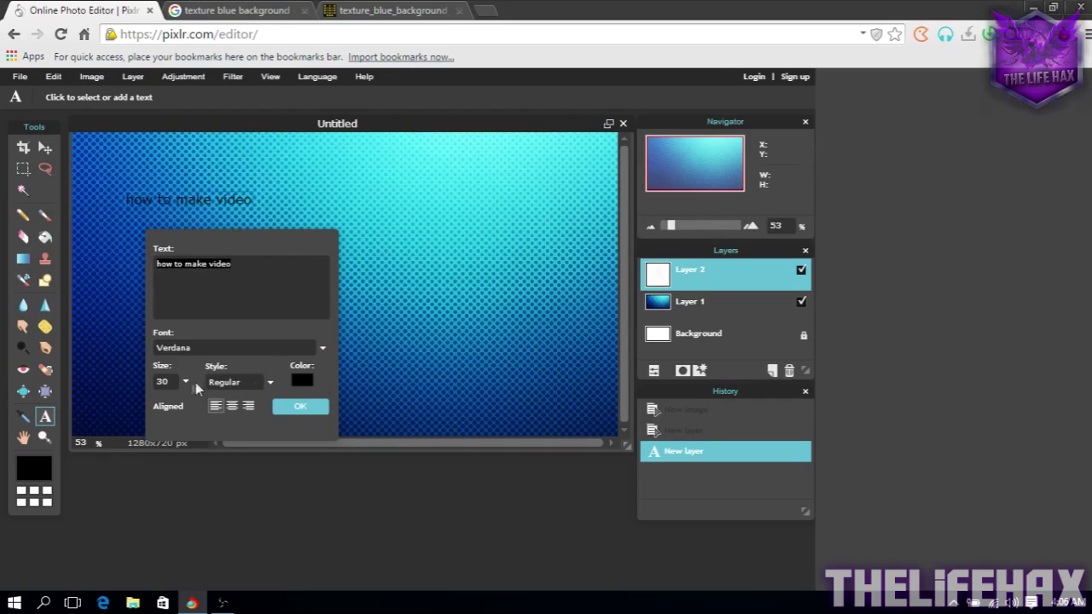
Set the title text to size 86 in the ObelixPro font.
left_click(185, 383)
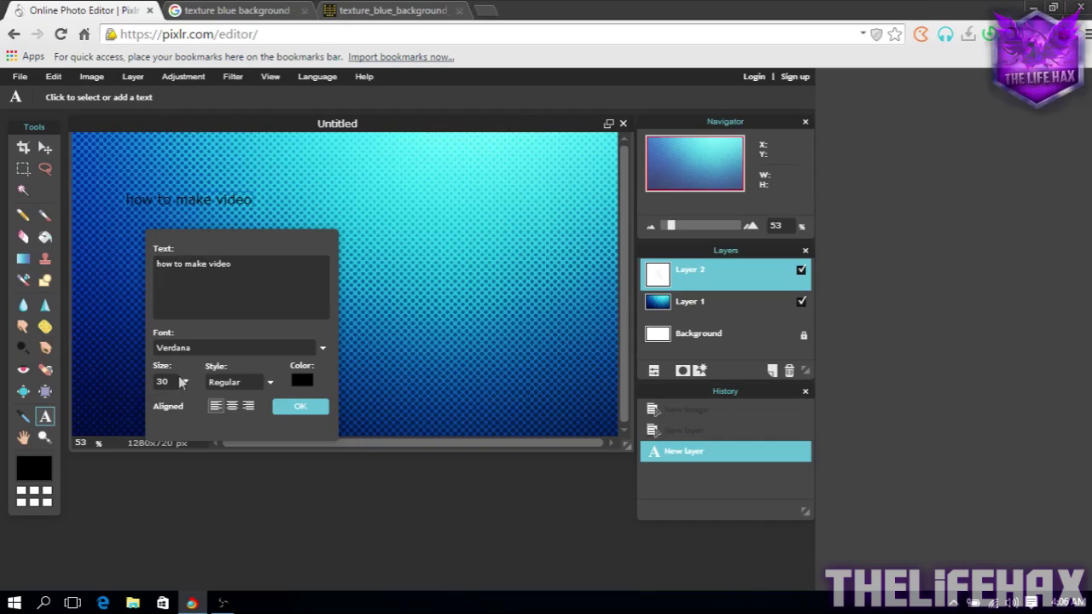
left_click(187, 382)
left_click_drag(127, 404, 163, 406)
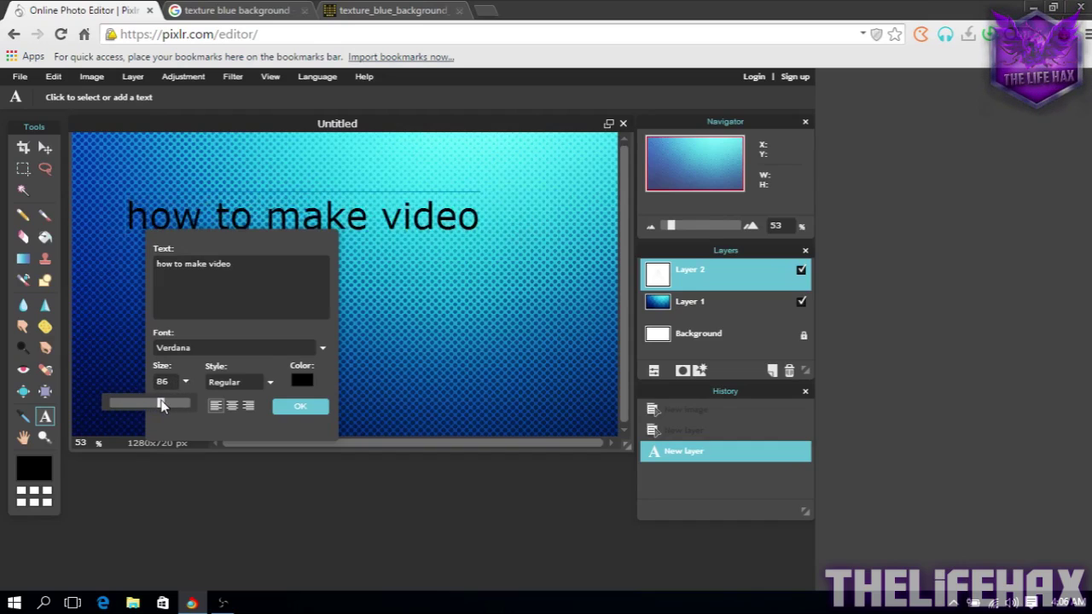
left_click(322, 349)
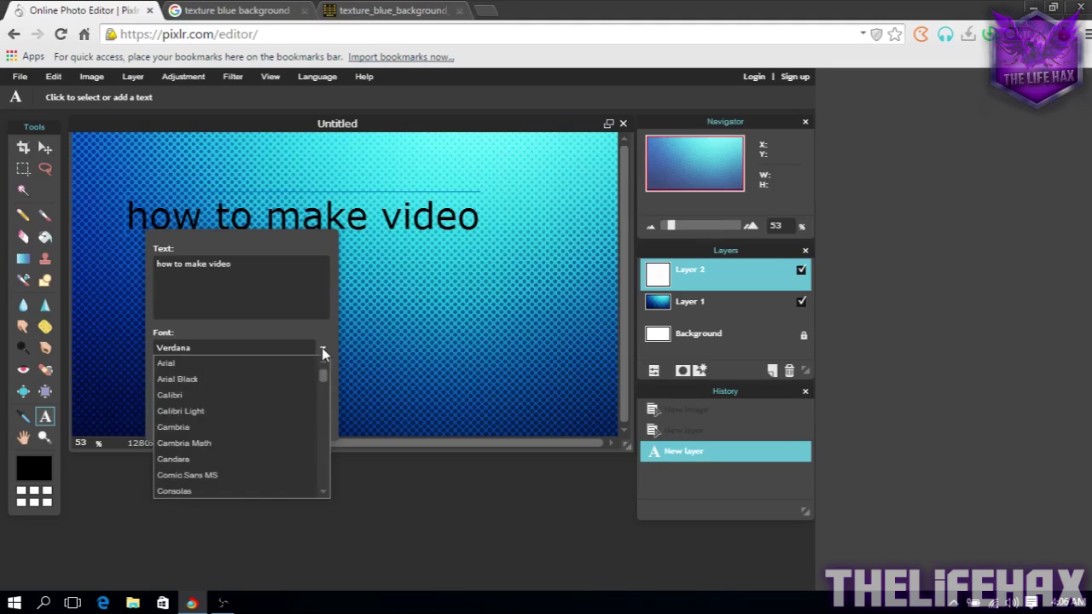
scroll(284, 420, "down", 3)
scroll(283, 415, "down", 10)
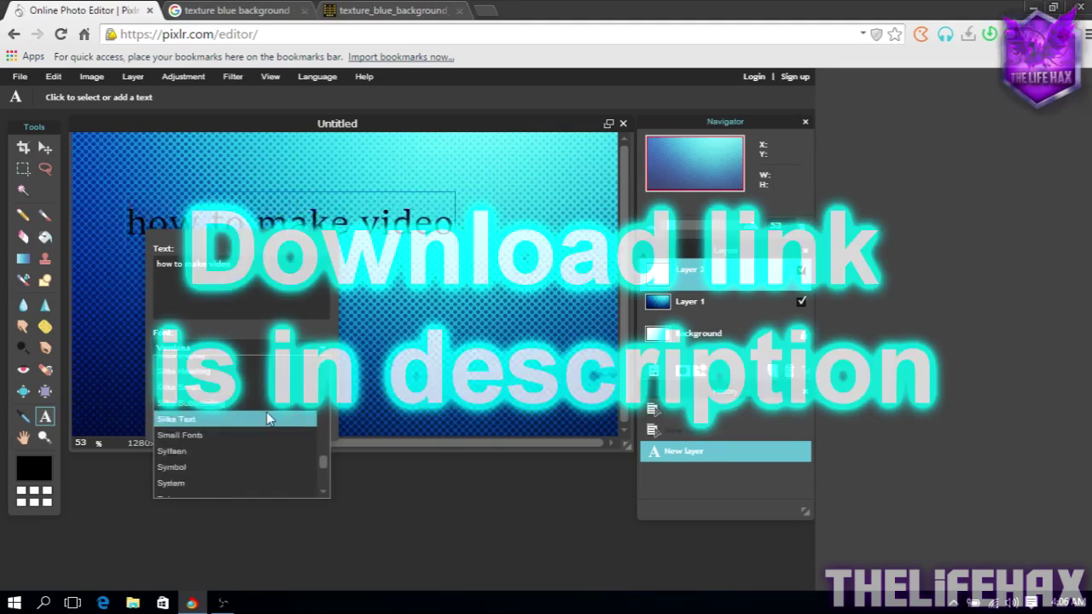
scroll(260, 422, "down", 3)
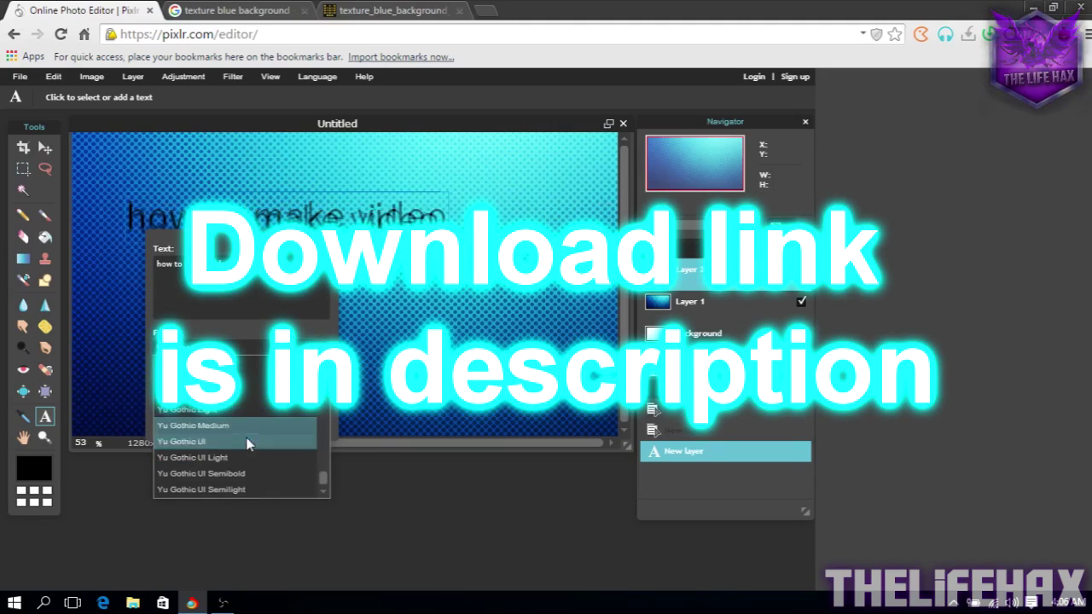
scroll(247, 443, "up", 8)
scroll(247, 443, "up", 10)
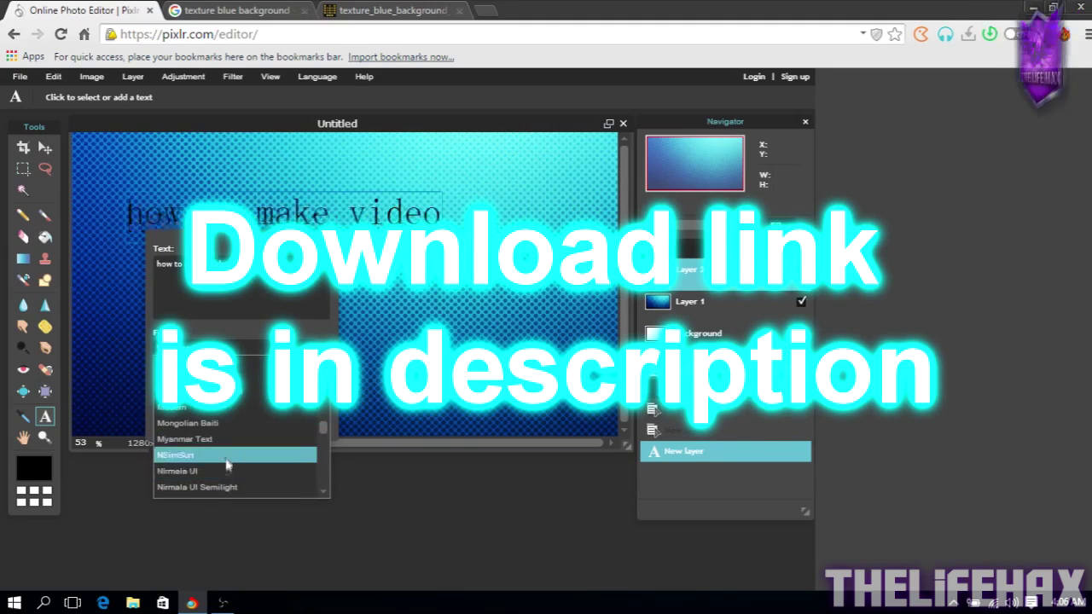
scroll(223, 443, "down", 3)
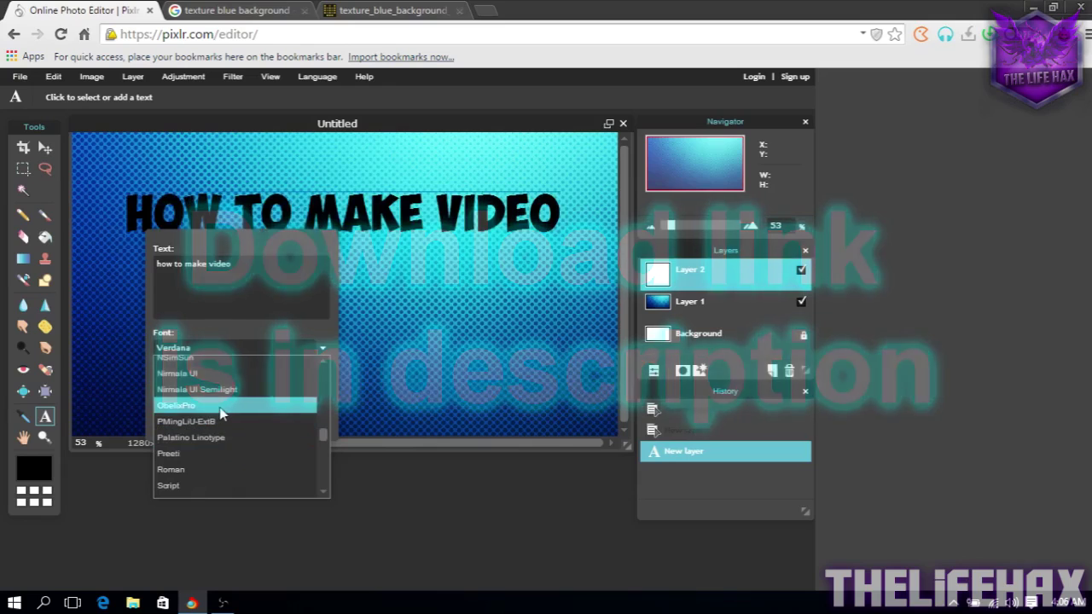
left_click(220, 407)
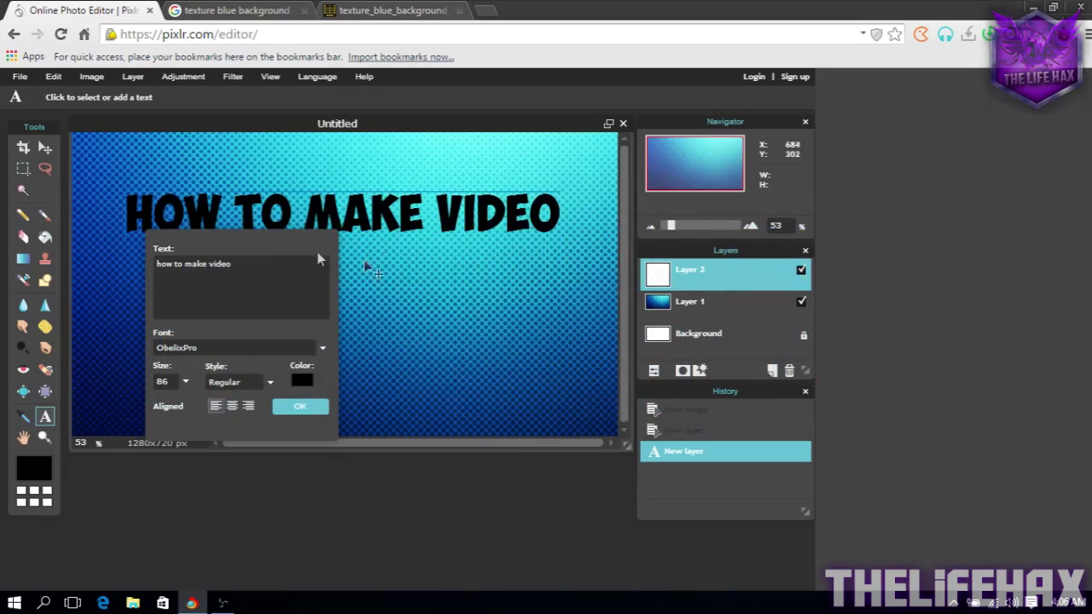
Make the title white (ffffff) and break it into lines HOW TO / MAKE / VIDEO.
left_click(304, 379)
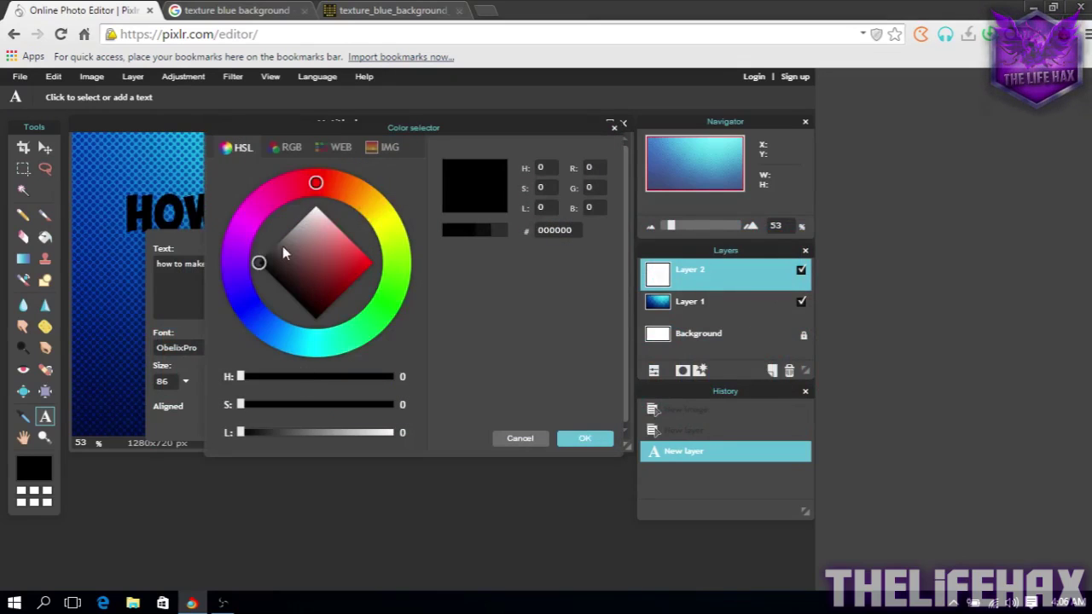
left_click_drag(284, 254, 338, 185)
left_click(586, 438)
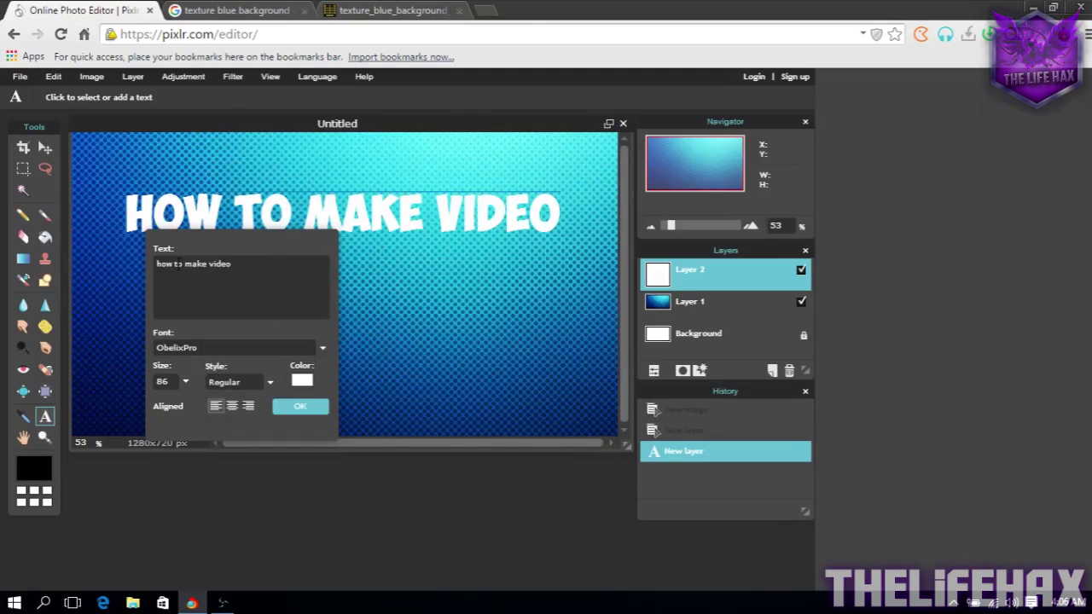
key("Return")
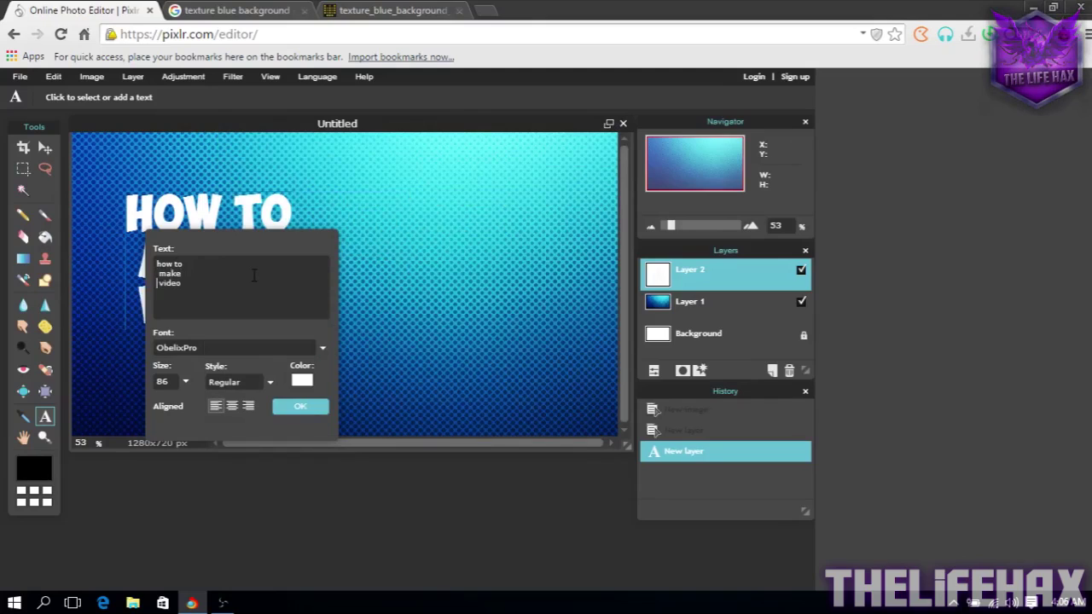
key("Return")
Enlarge the title to size 130, move it to the top-left, and commit it.
key("ctrl+a")
left_click_drag(214, 244, 481, 327)
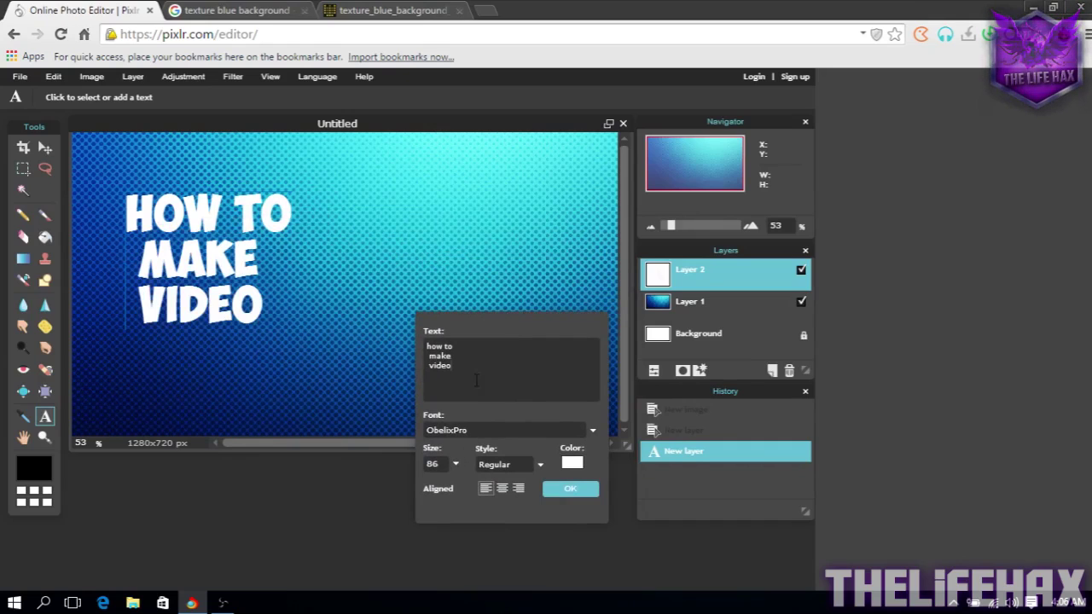
left_click(456, 465)
left_click_drag(441, 487, 465, 486)
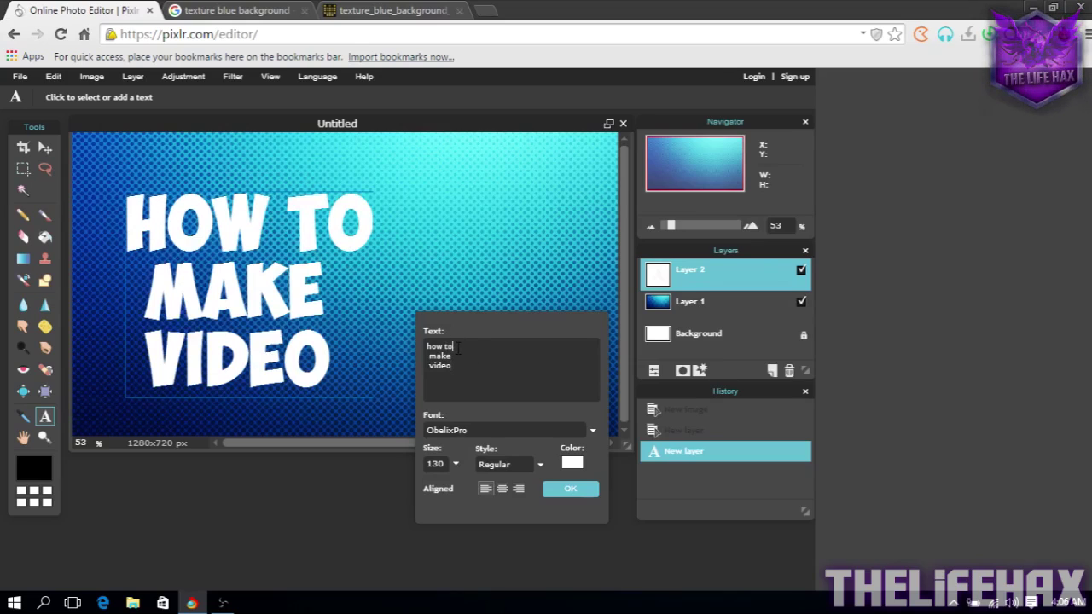
left_click(464, 347)
left_click_drag(282, 227, 258, 216)
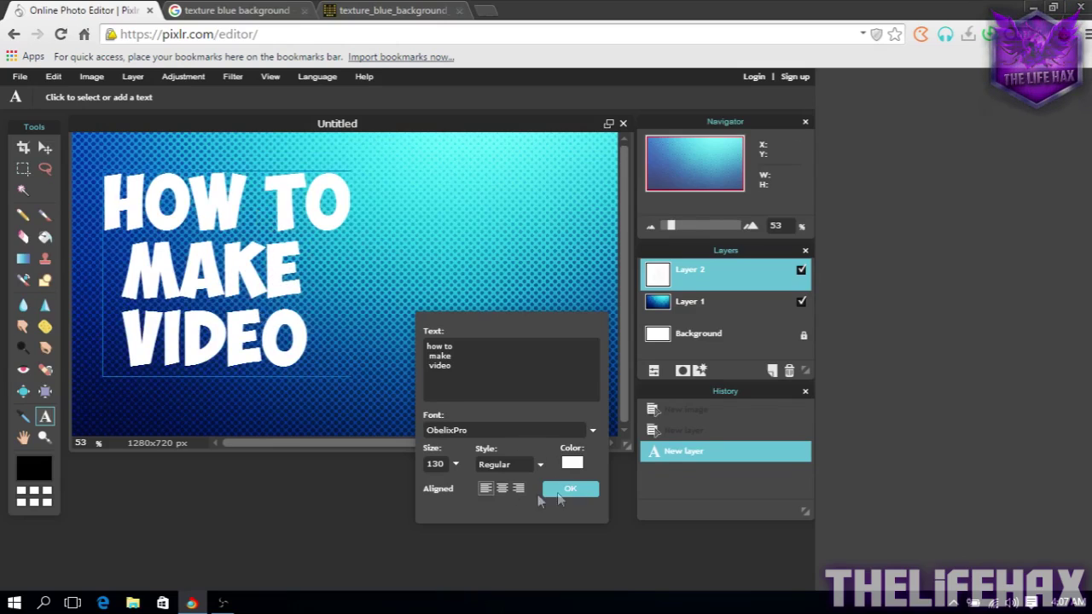
left_click(571, 490)
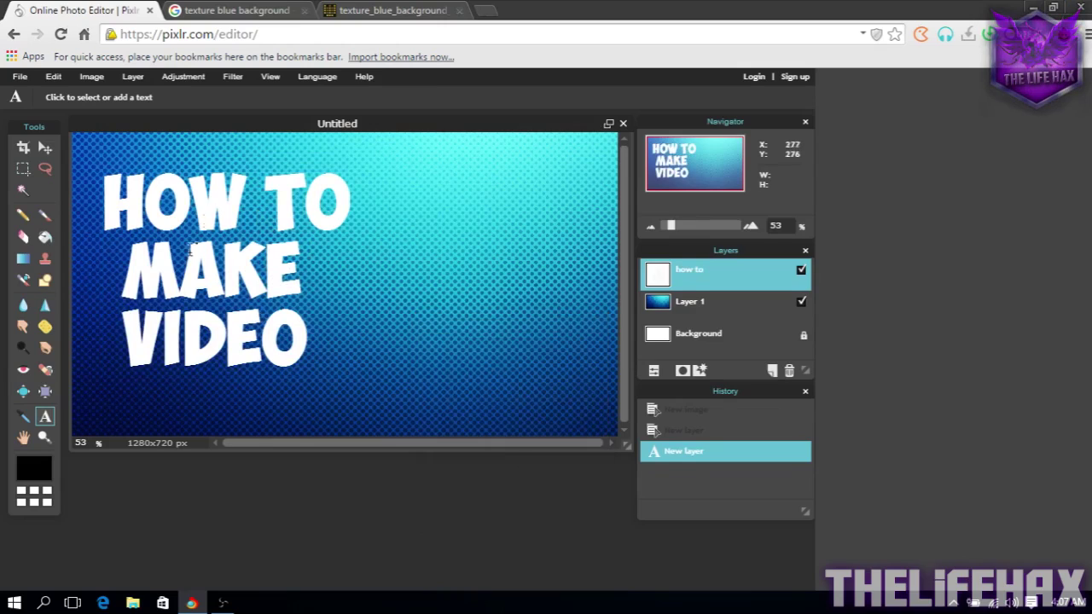
left_click(278, 7)
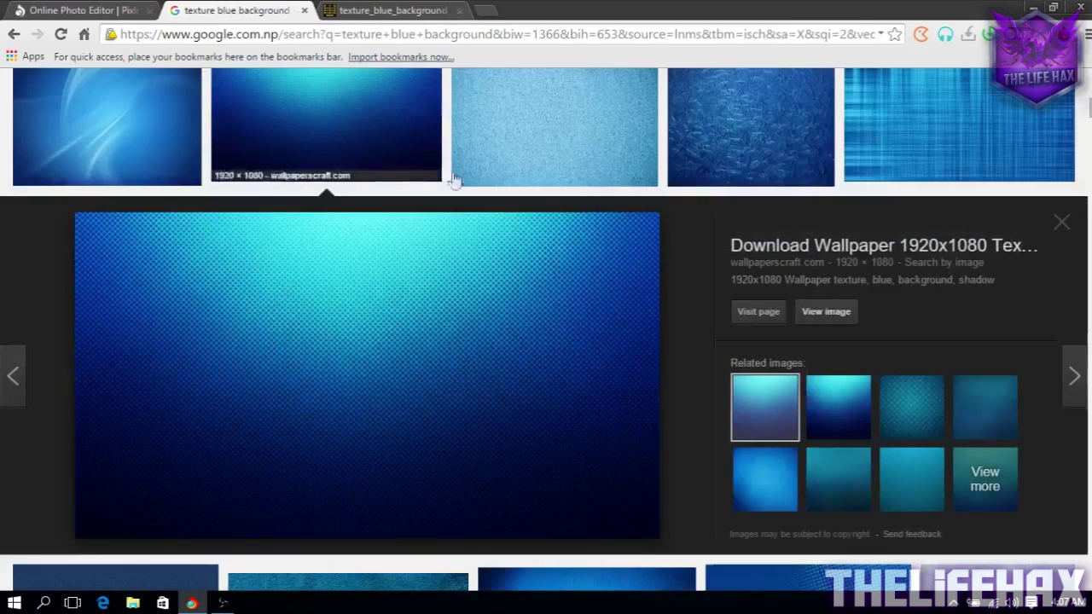
Replace the Google Images search with 'epic emoji png'.
left_click(425, 178)
triple_click(312, 119)
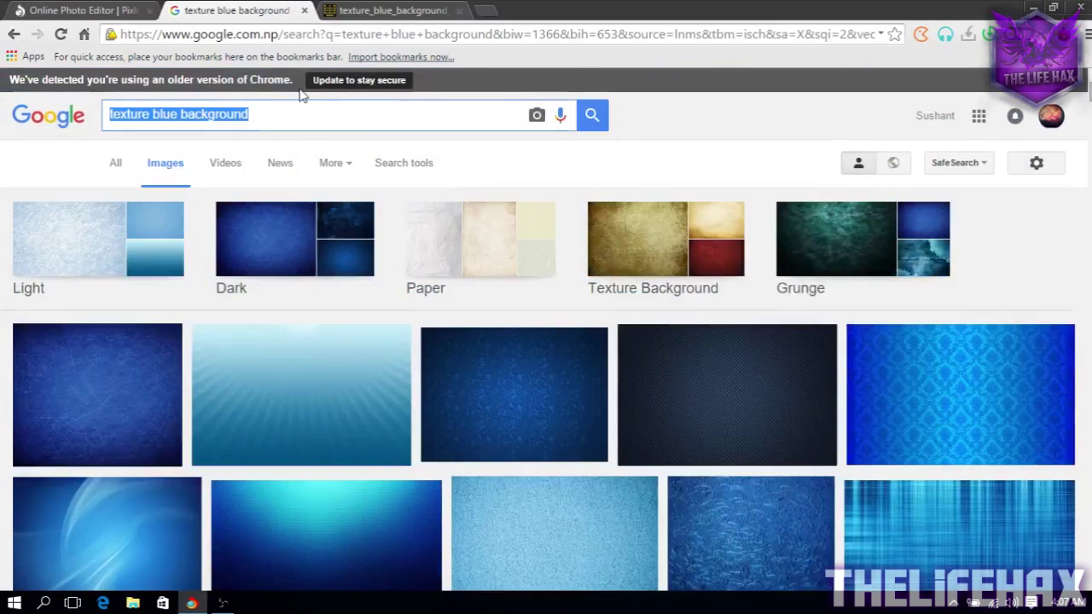
type("epc")
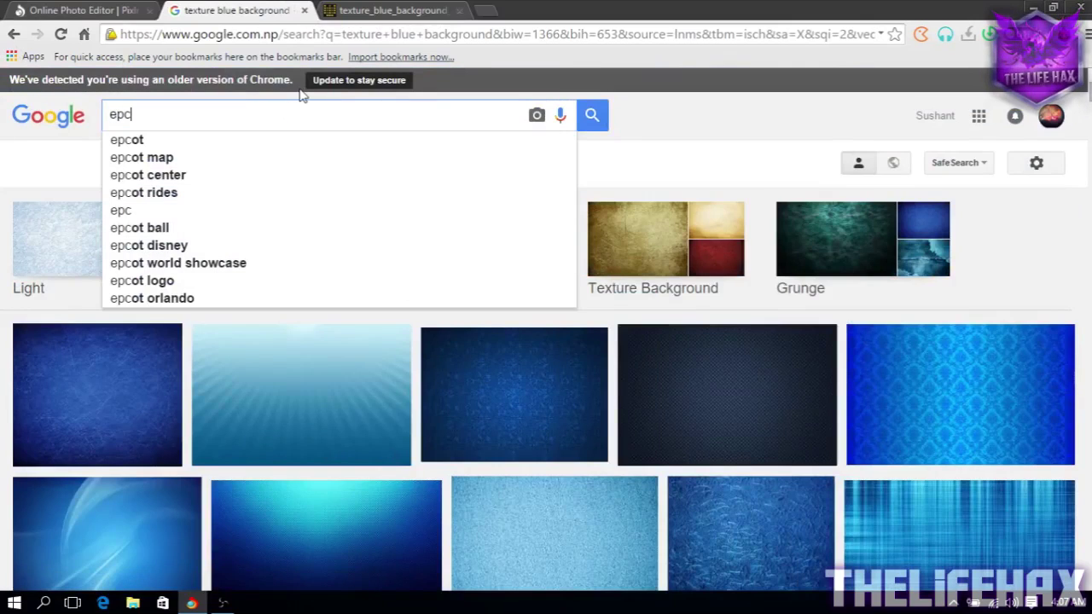
type("ic emoji p")
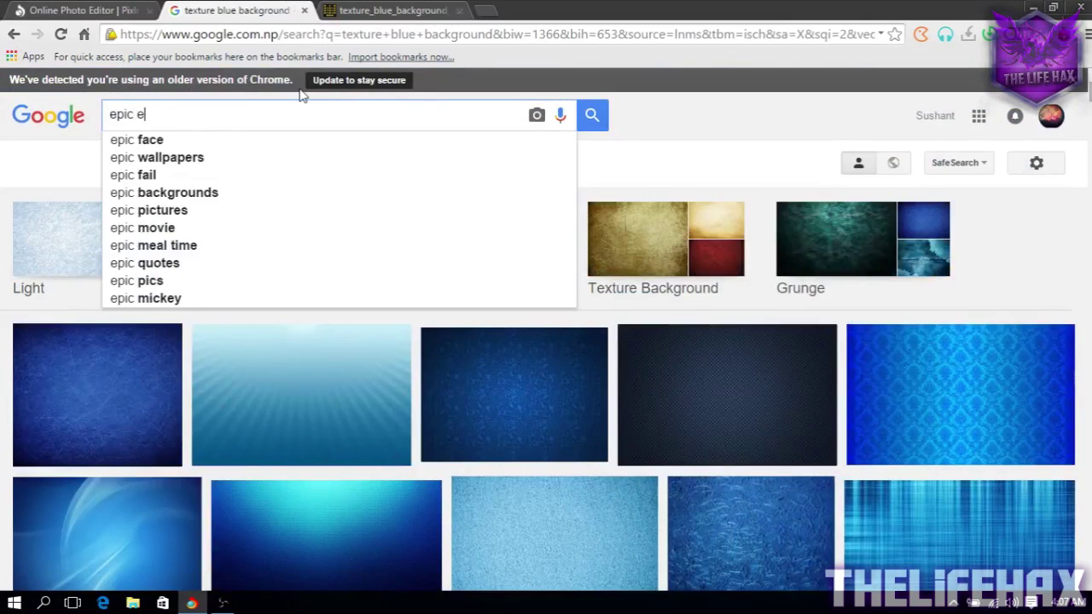
type("ng")
key("Return")
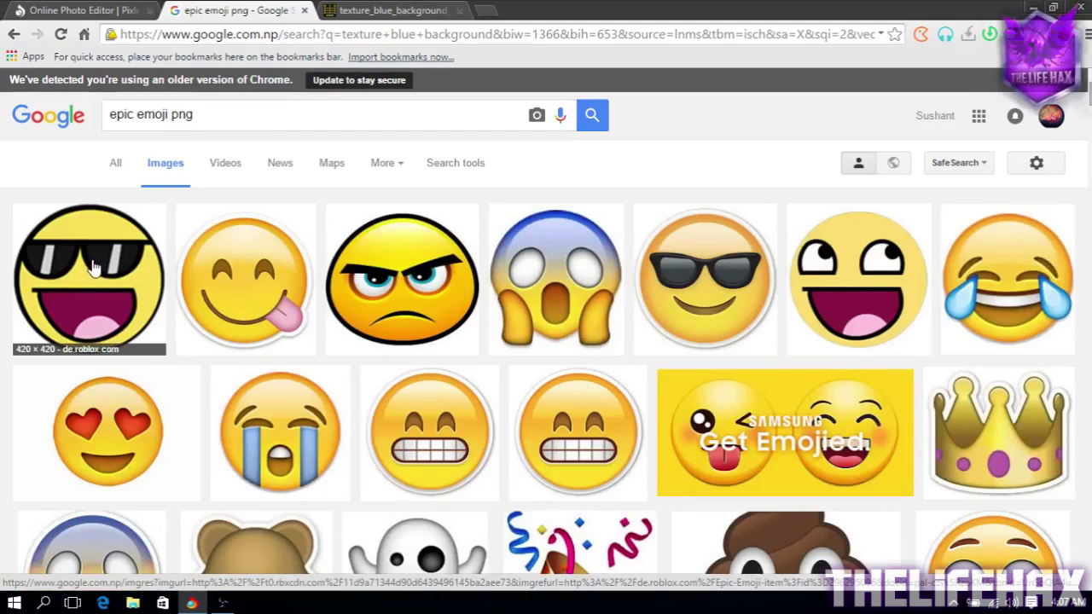
Open the sunglasses smiley image on its own and copy its web address.
left_click(94, 273)
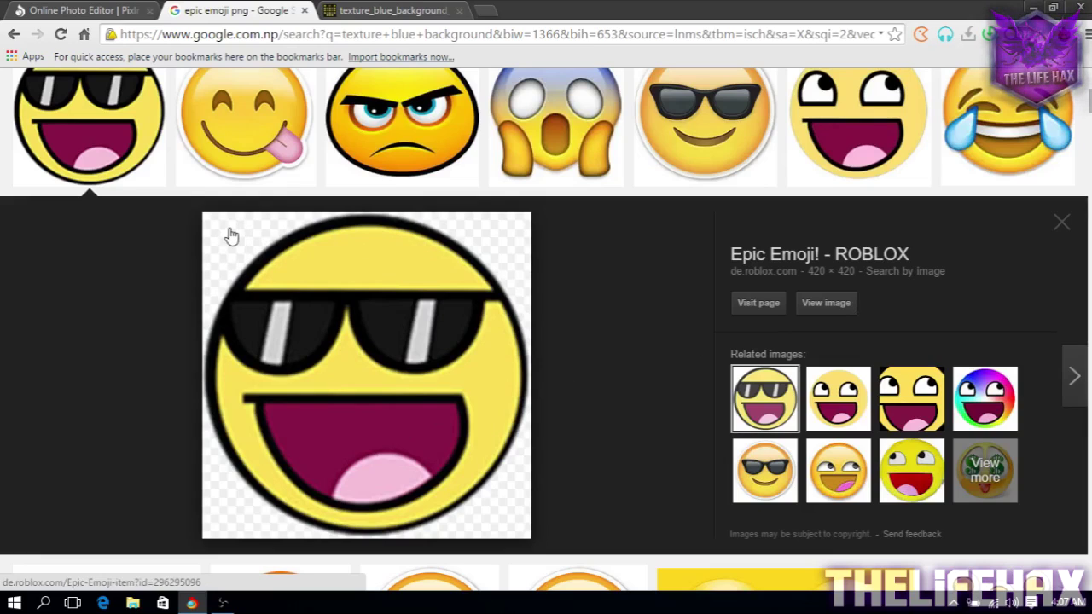
left_click(827, 303)
left_click(305, 32)
right_click(305, 33)
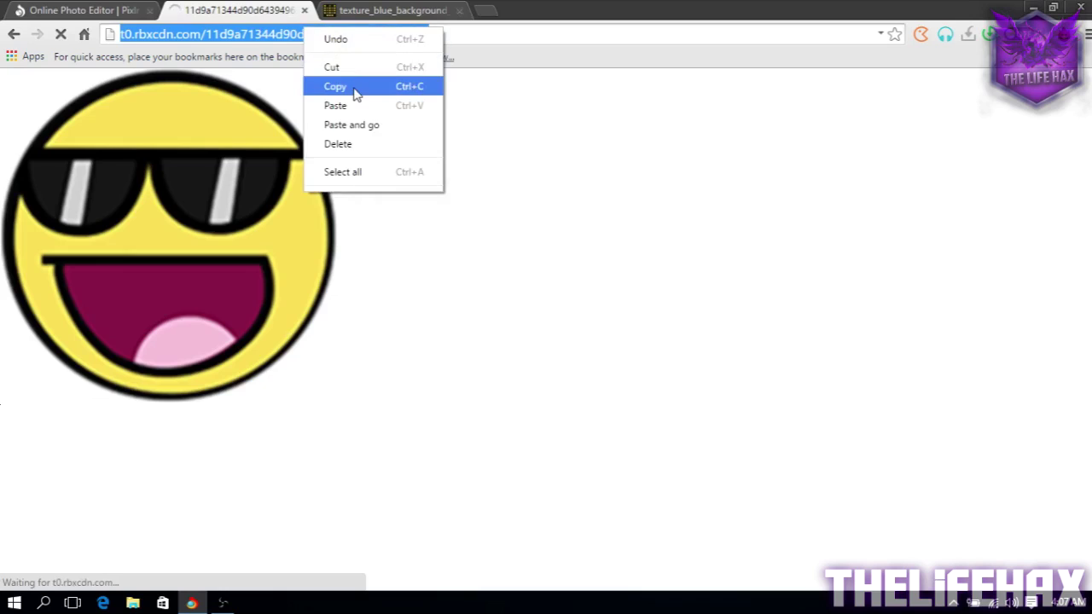
left_click(355, 85)
Open the sunglasses emoji in Pixlr from its pasted image URL.
left_click(101, 10)
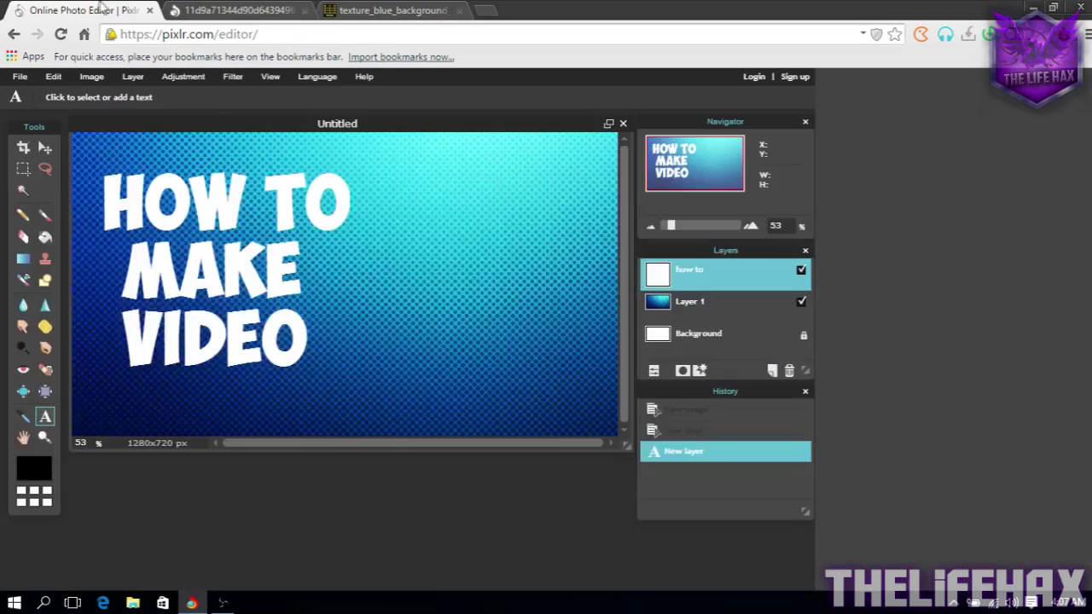
left_click(19, 76)
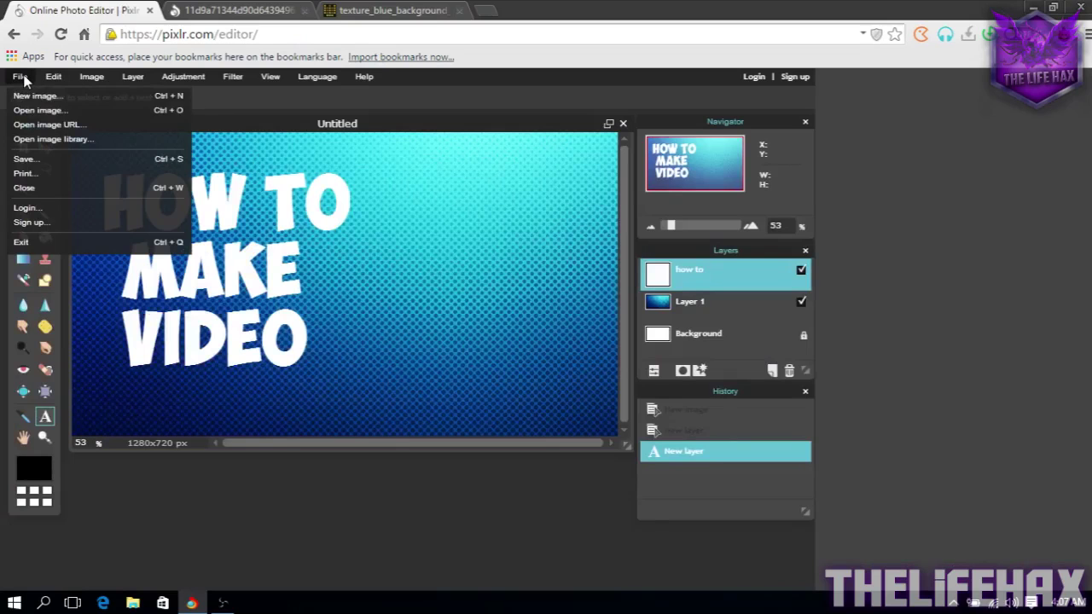
left_click(62, 120)
right_click(365, 279)
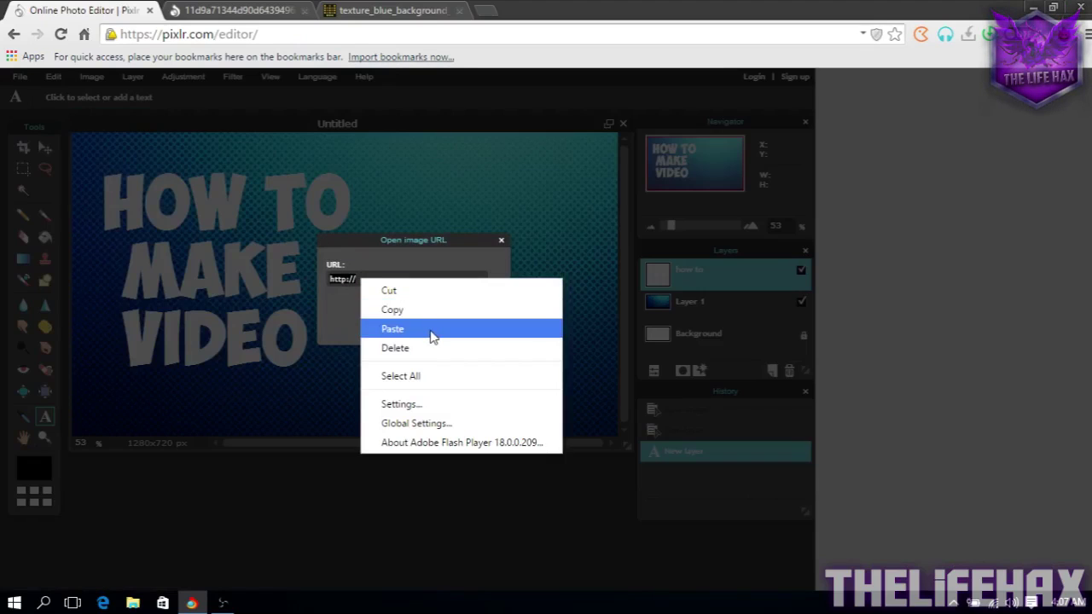
left_click(431, 334)
left_click(472, 326)
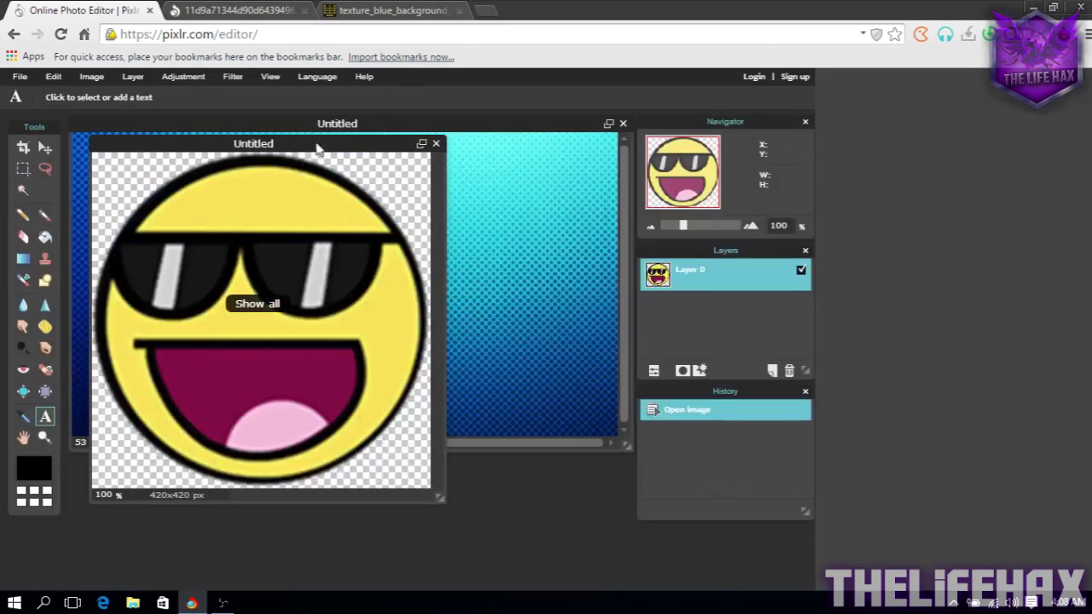
left_click_drag(316, 149, 488, 186)
Copy the whole smiley and close its window without saving.
key("v")
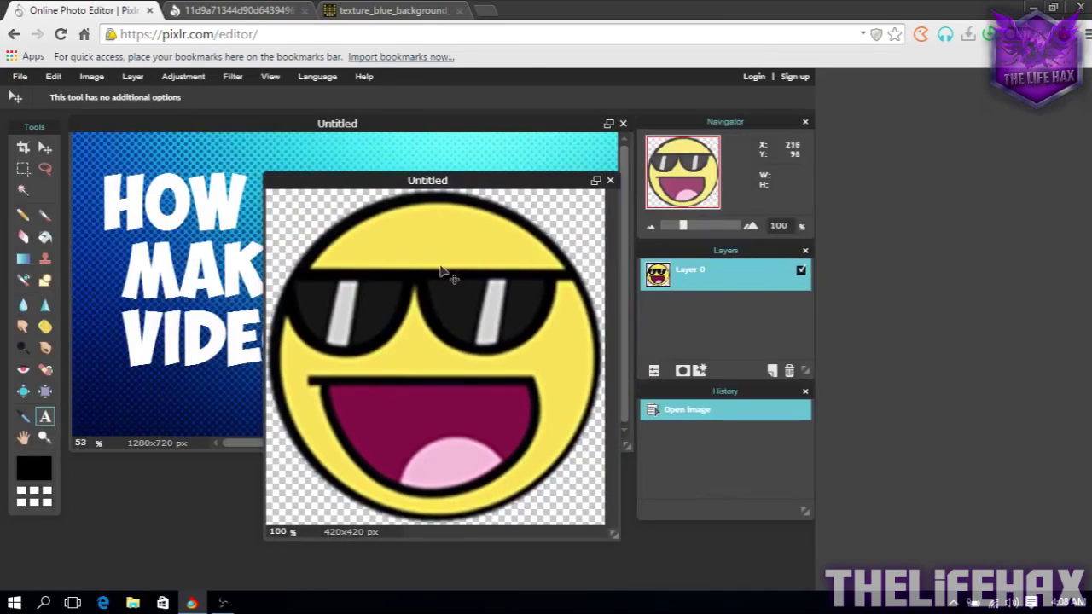
key("ctrl+a")
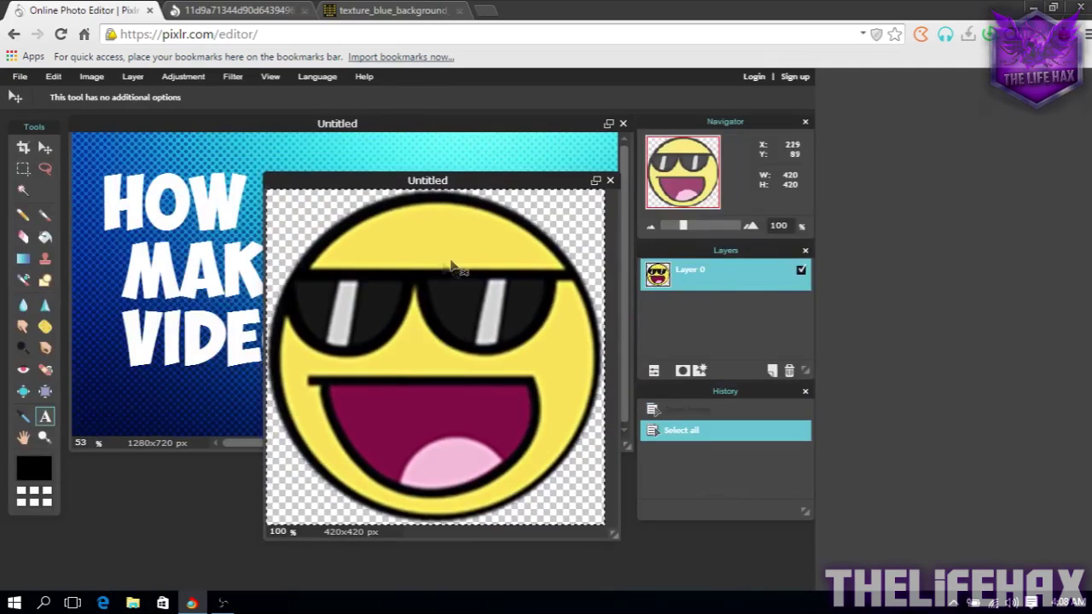
key("ctrl+c")
left_click(609, 180)
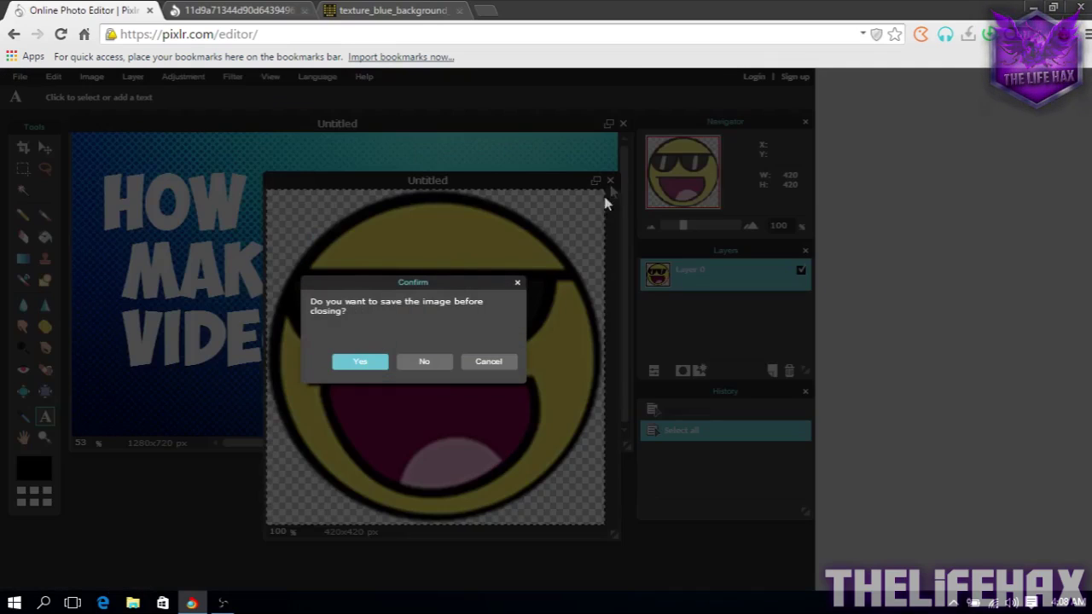
left_click(424, 362)
Paste the smiley onto the thumbnail and move it to the canvas's right side.
key("ctrl+v")
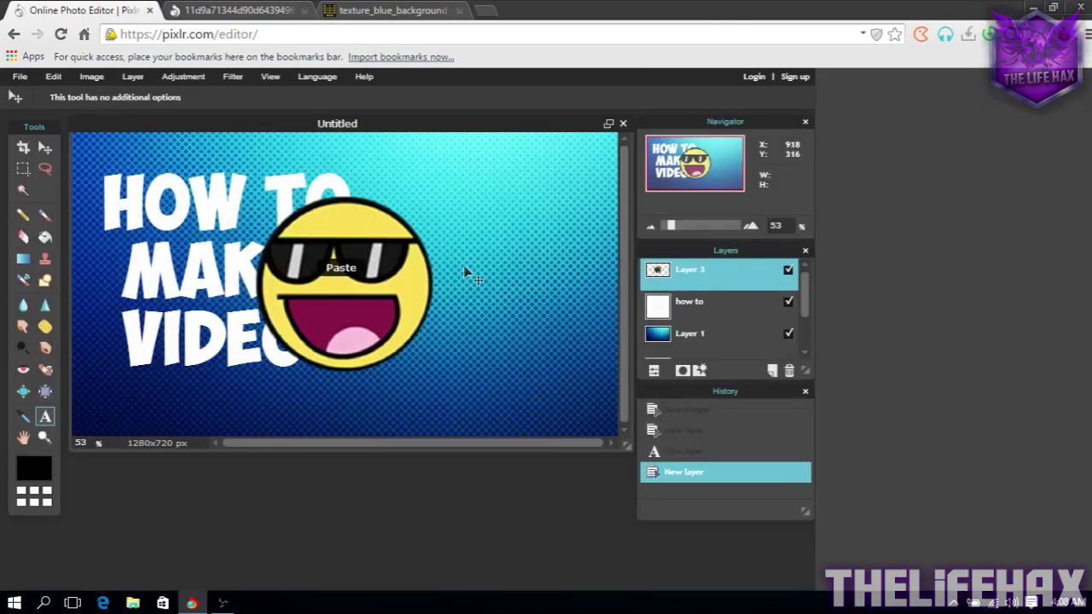
key("t")
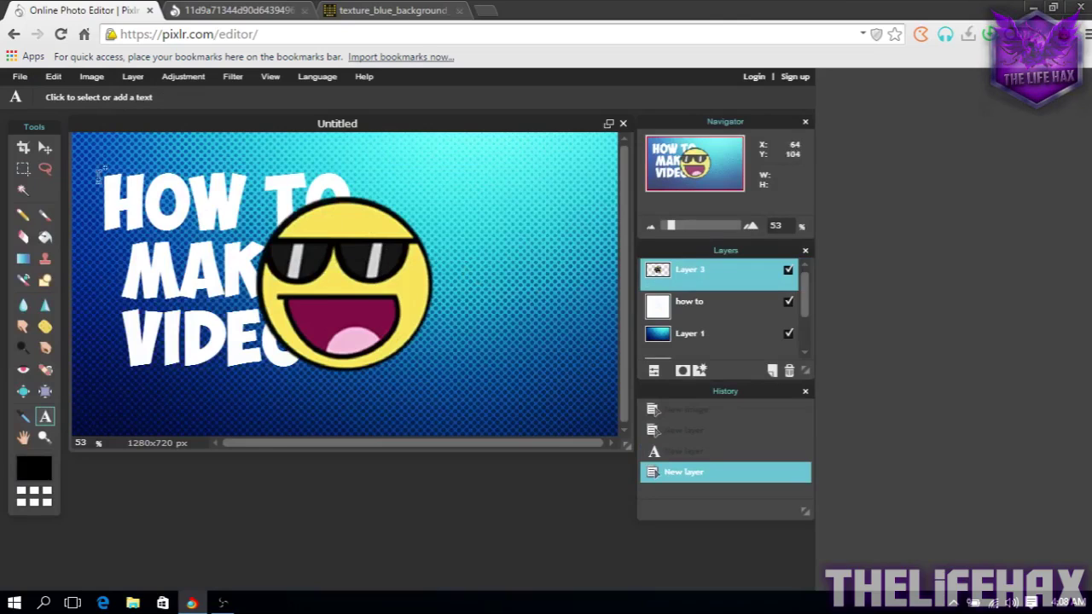
left_click(45, 147)
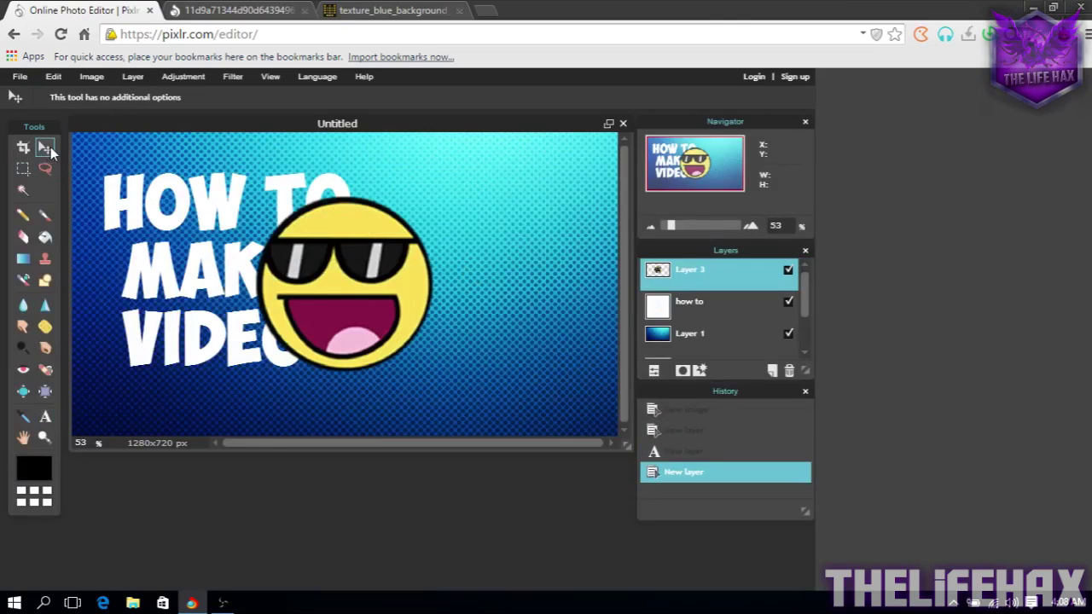
left_click_drag(299, 277, 486, 318)
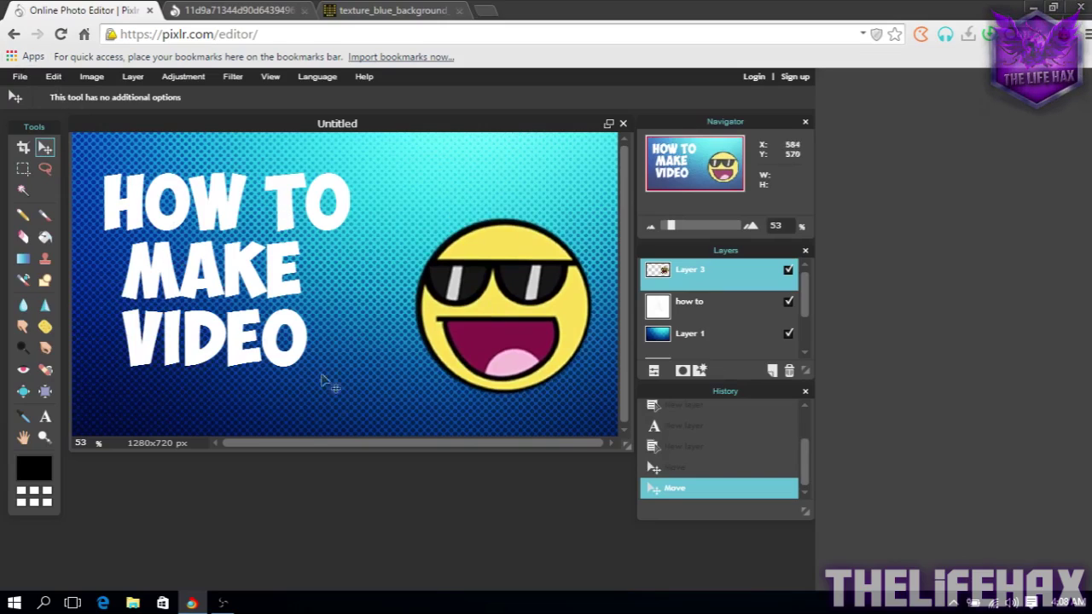
Enlarge the smiley with Free transform to nearly canvas height and apply it.
left_click(65, 76)
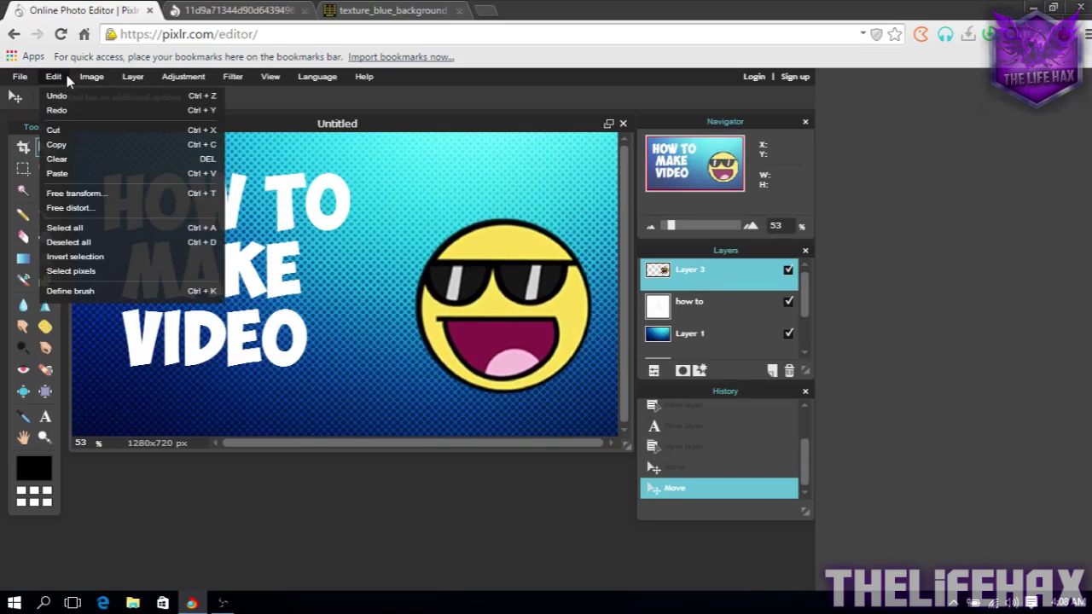
left_click(95, 195)
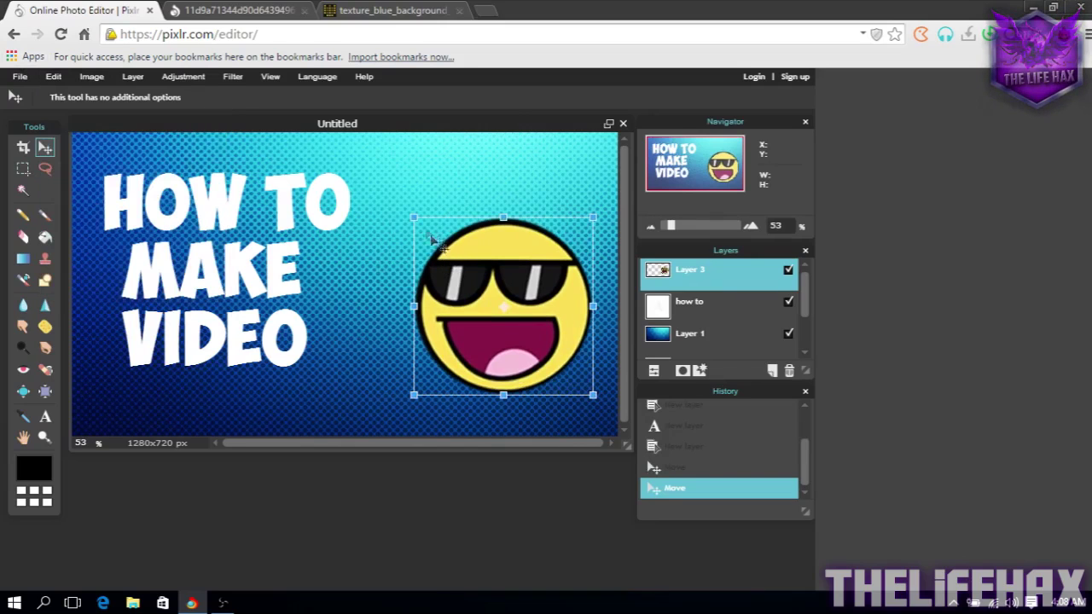
left_click_drag(416, 220, 380, 178)
left_click_drag(505, 286, 476, 279)
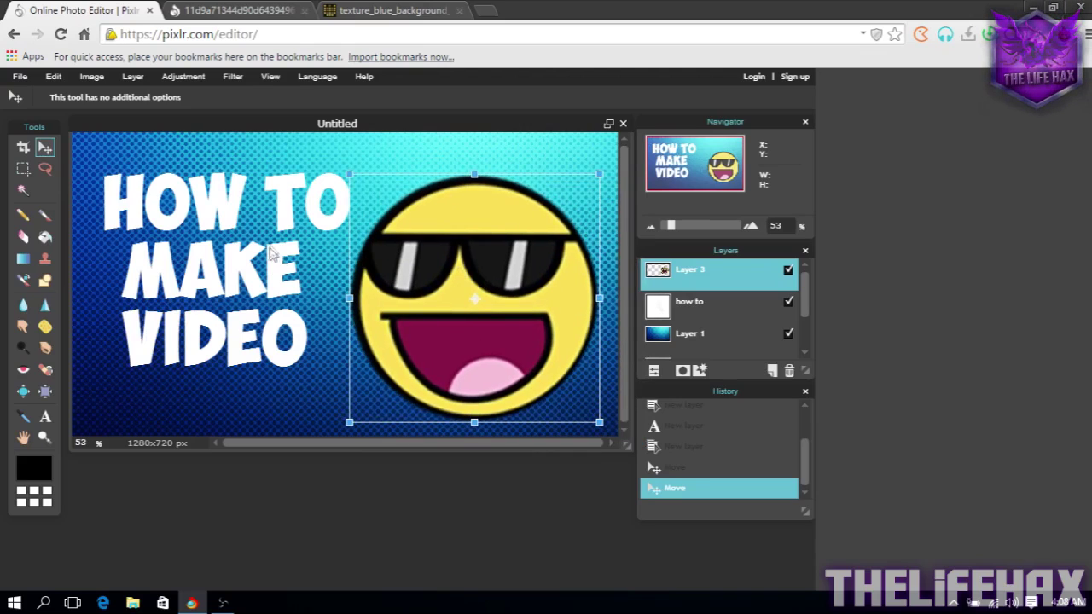
left_click(321, 244)
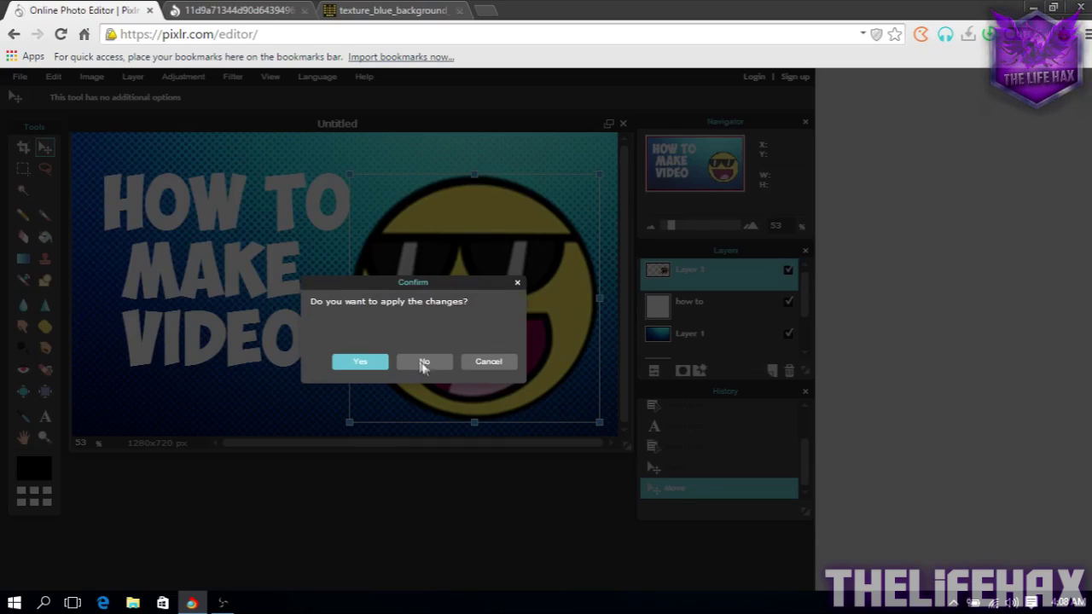
left_click(370, 363)
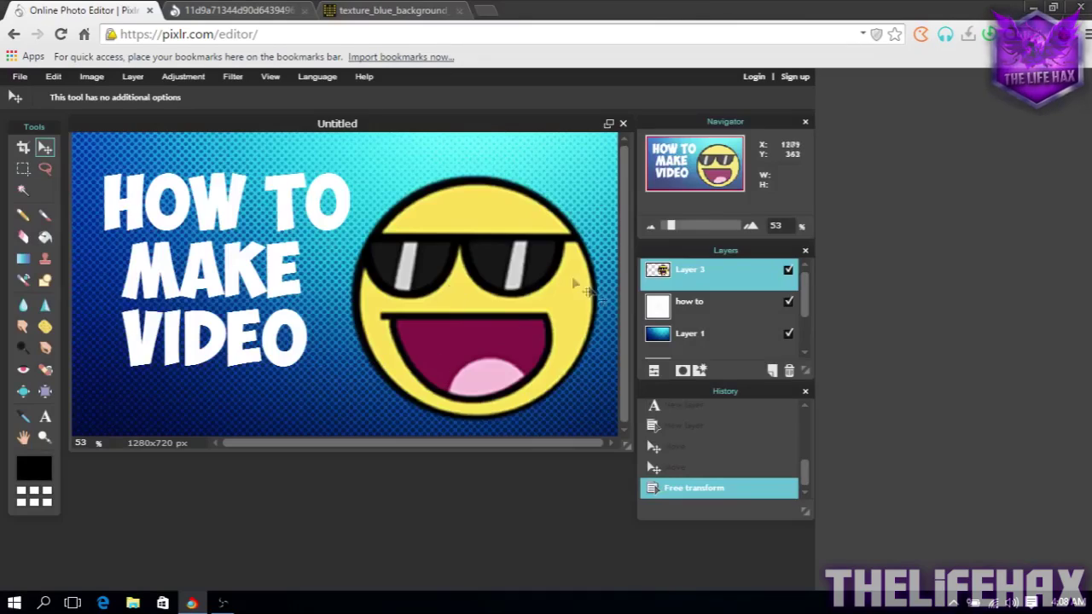
Save the thumbnail at quality 100 as PNG 'how to video' in Pictures.
left_click(19, 78)
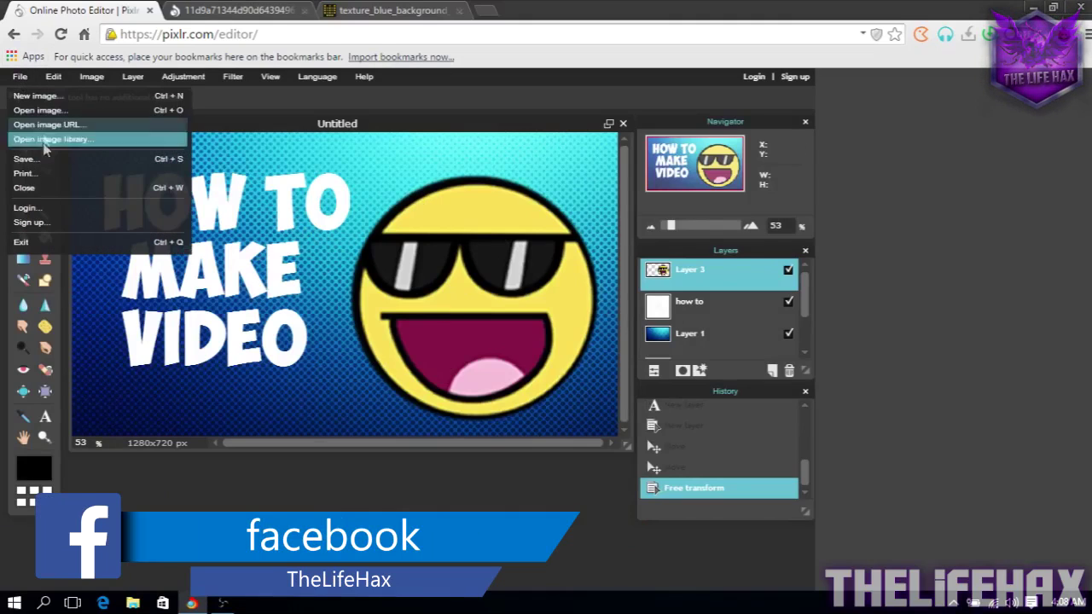
left_click(45, 159)
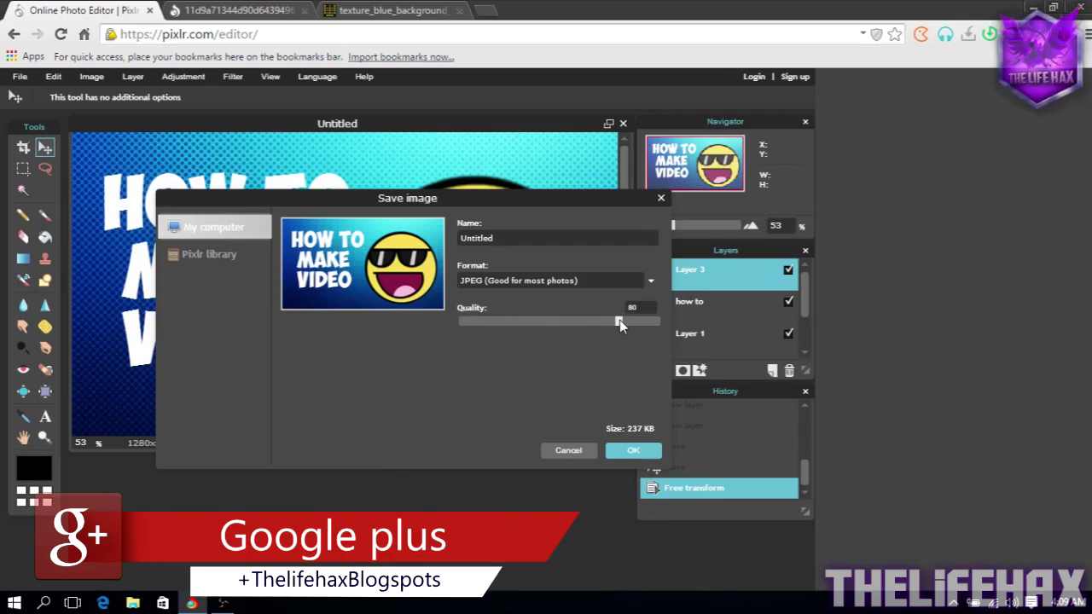
left_click_drag(636, 319, 702, 316)
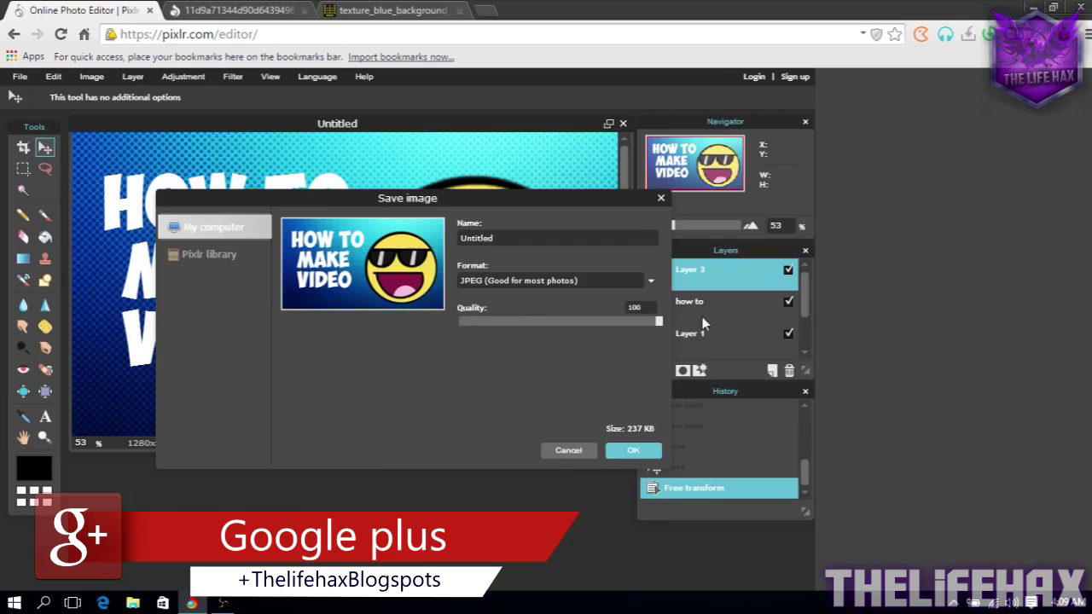
left_click(650, 280)
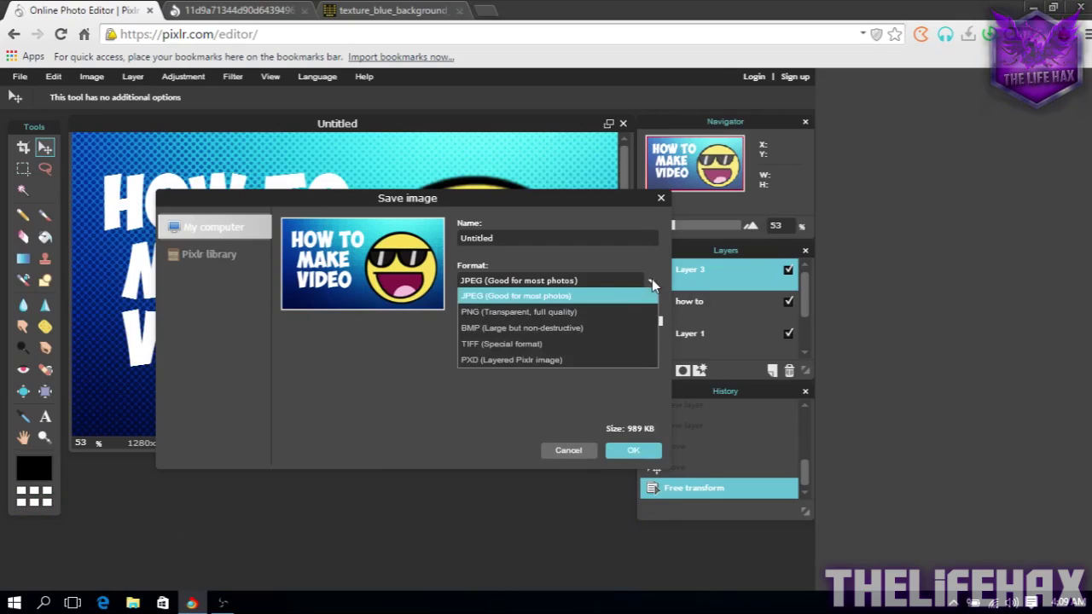
left_click(595, 312)
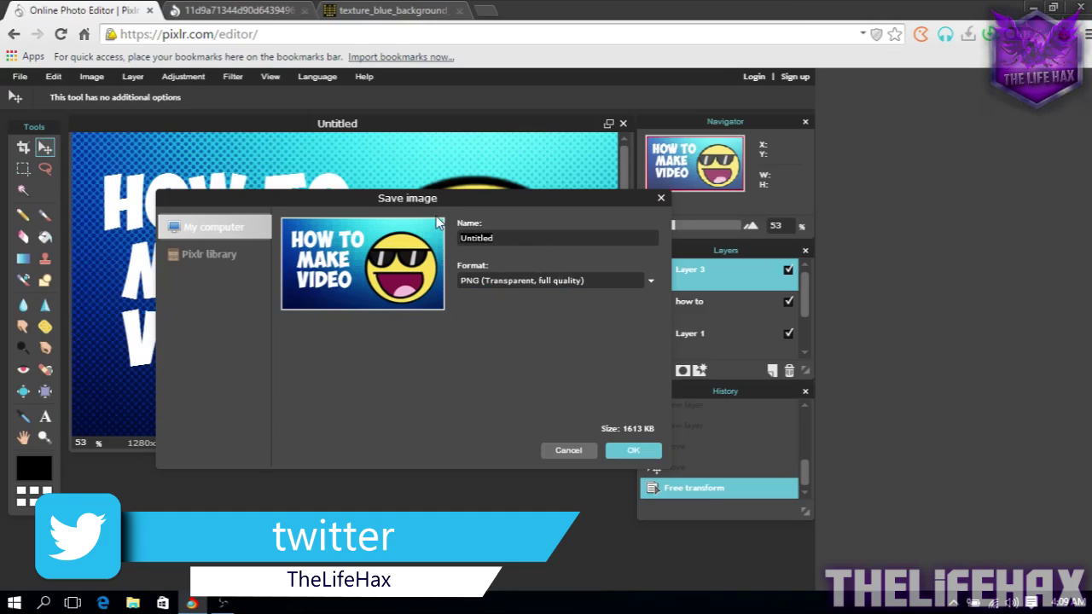
type("how to video")
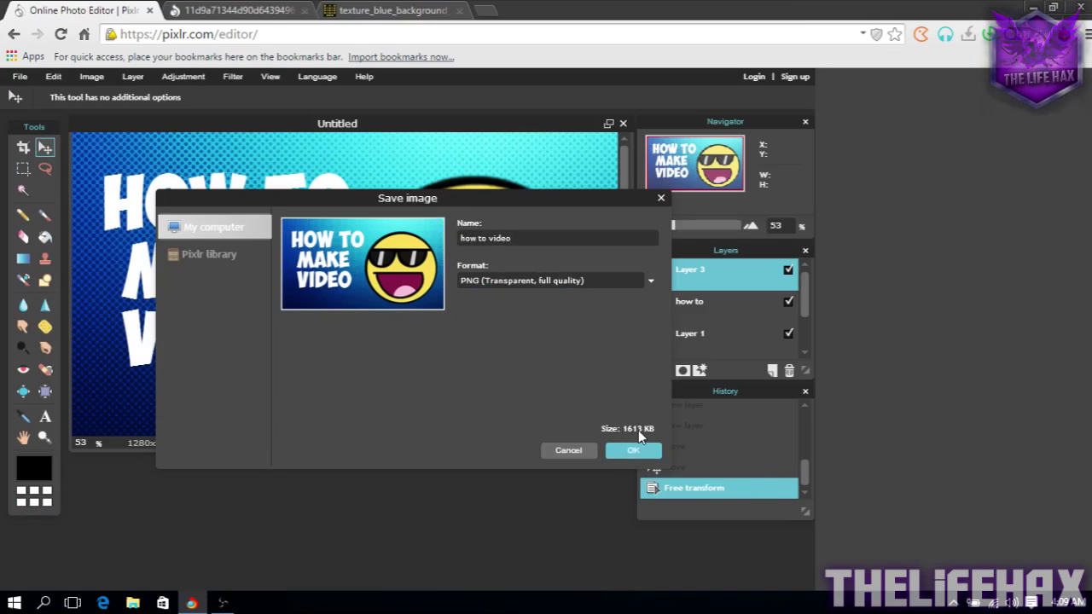
left_click(638, 453)
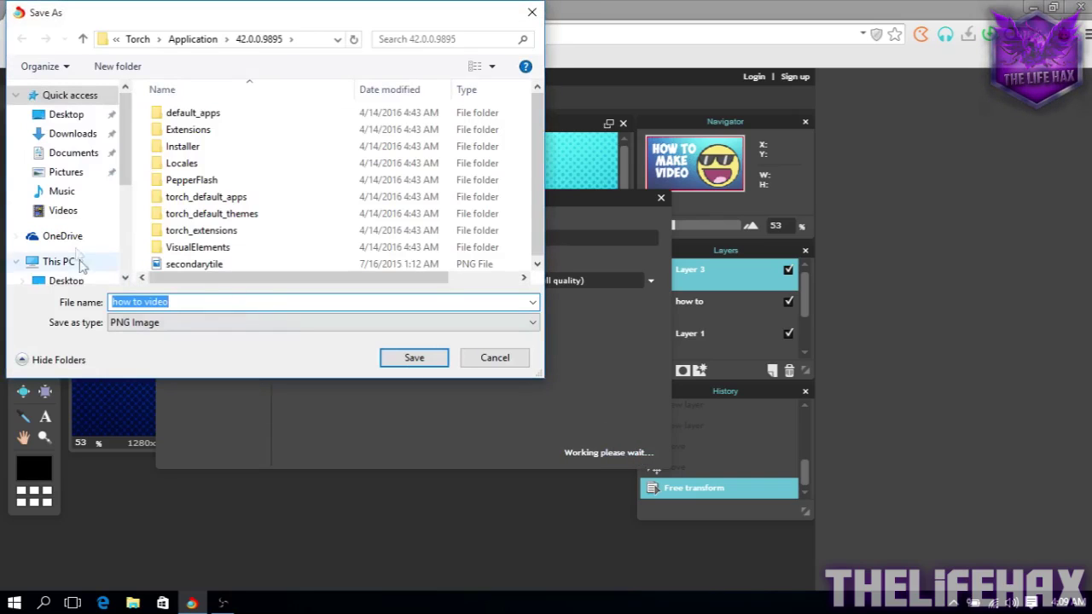
scroll(97, 150, "down", 1)
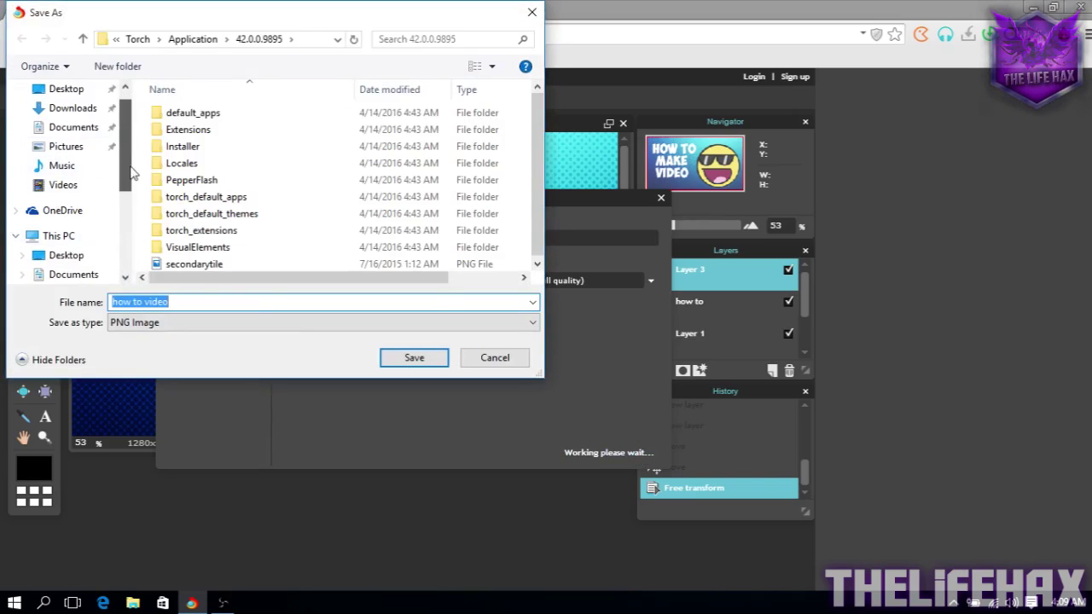
left_click(76, 148)
left_click(414, 358)
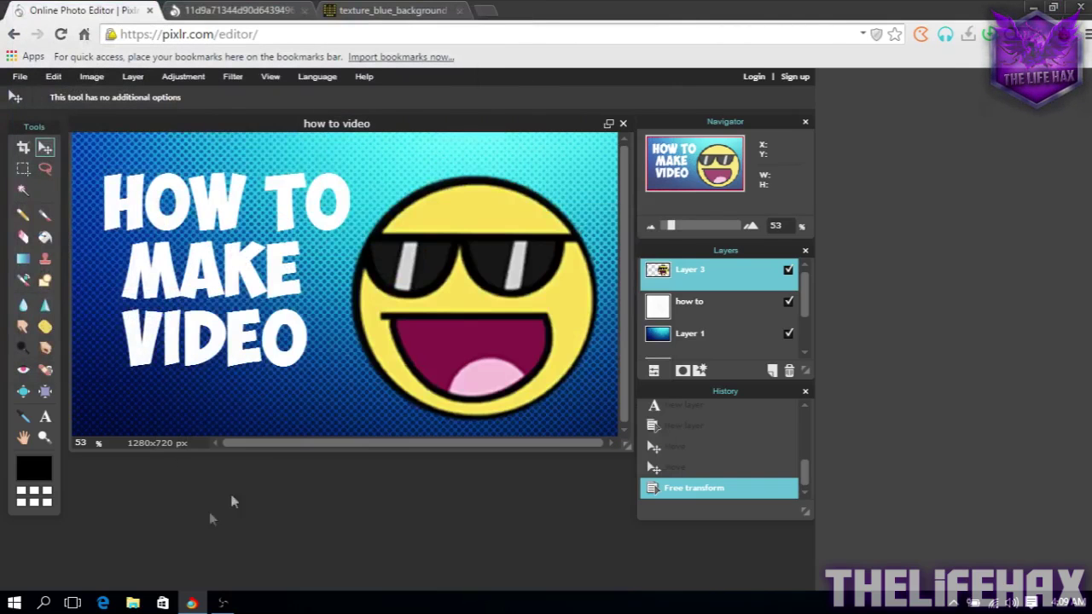
Open 'how to video' from Pictures in Photos to check it, then close Photos.
left_click(134, 602)
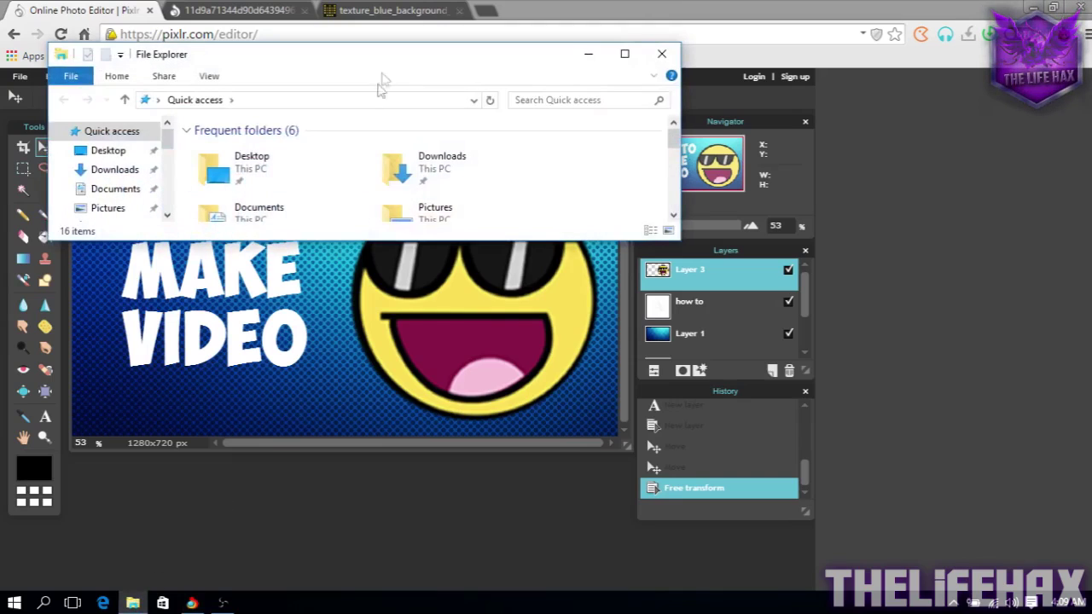
double_click(392, 64)
left_click(64, 162)
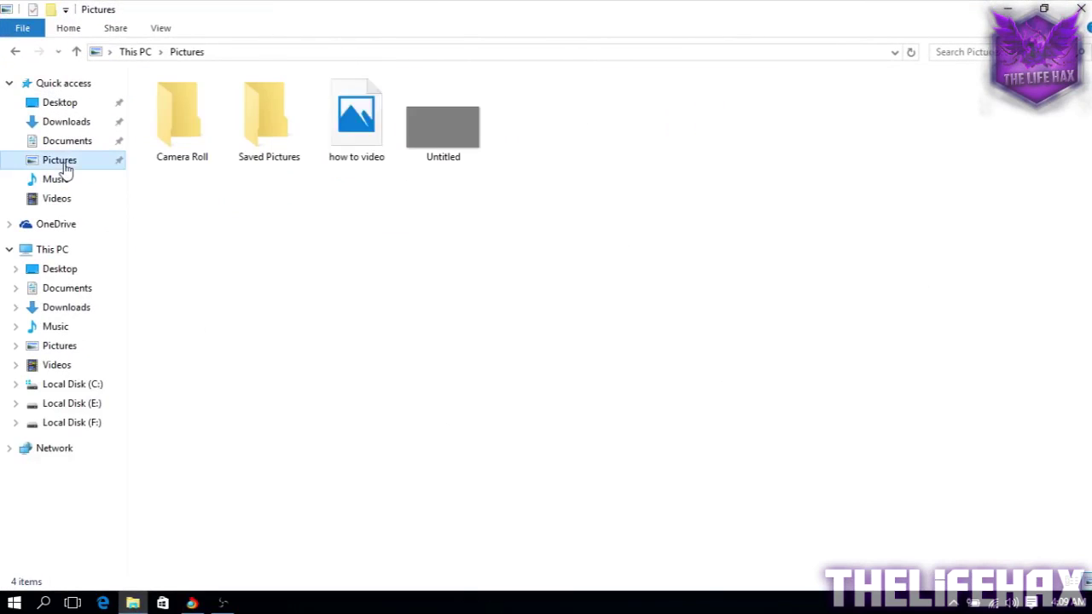
double_click(375, 115)
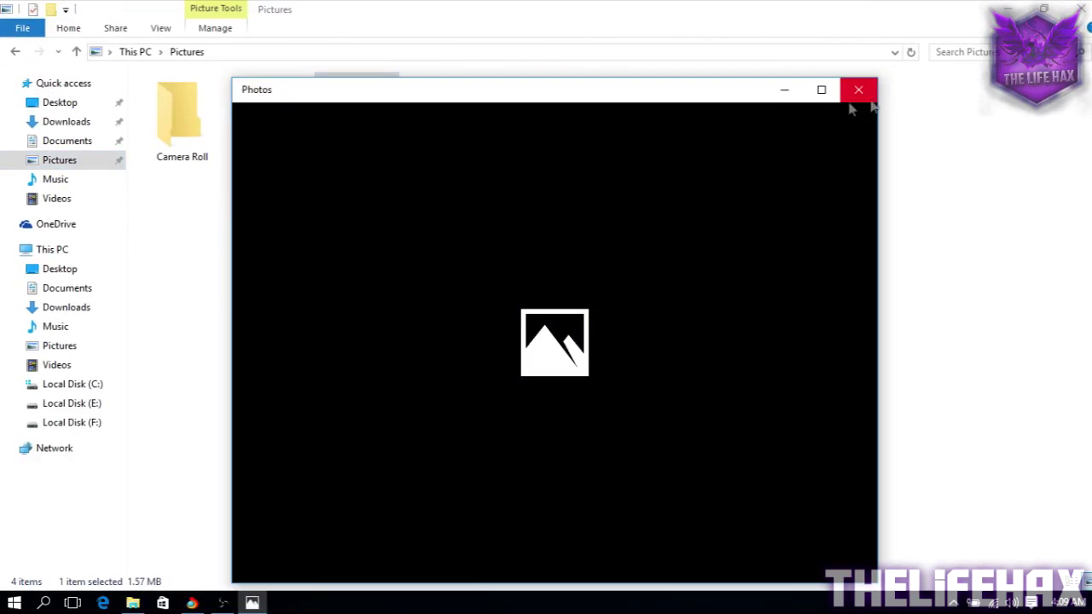
left_click(821, 89)
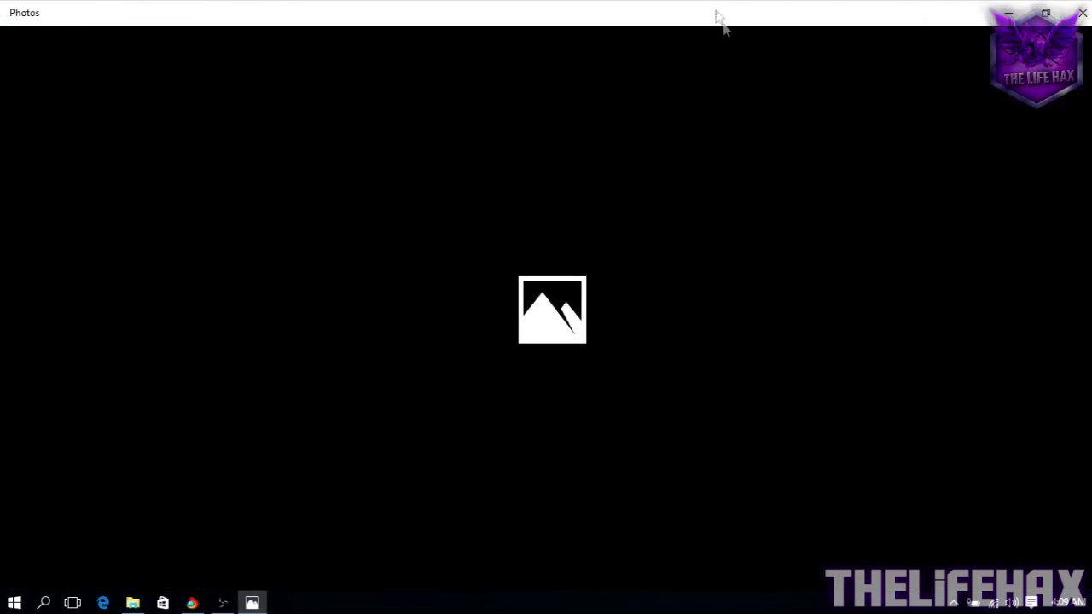
left_click_drag(721, 23, 665, 78)
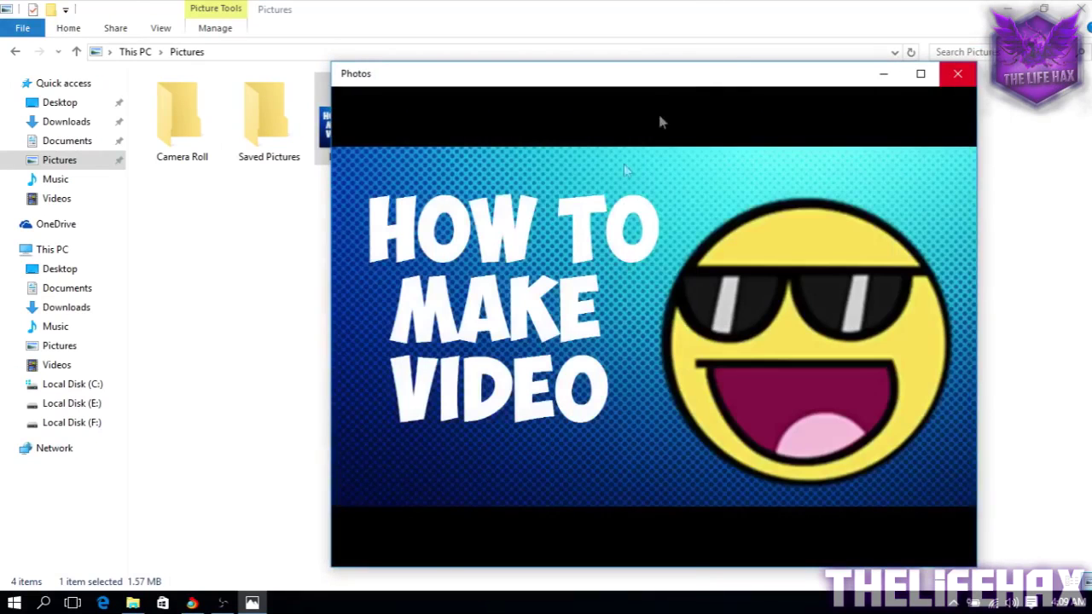
double_click(657, 75)
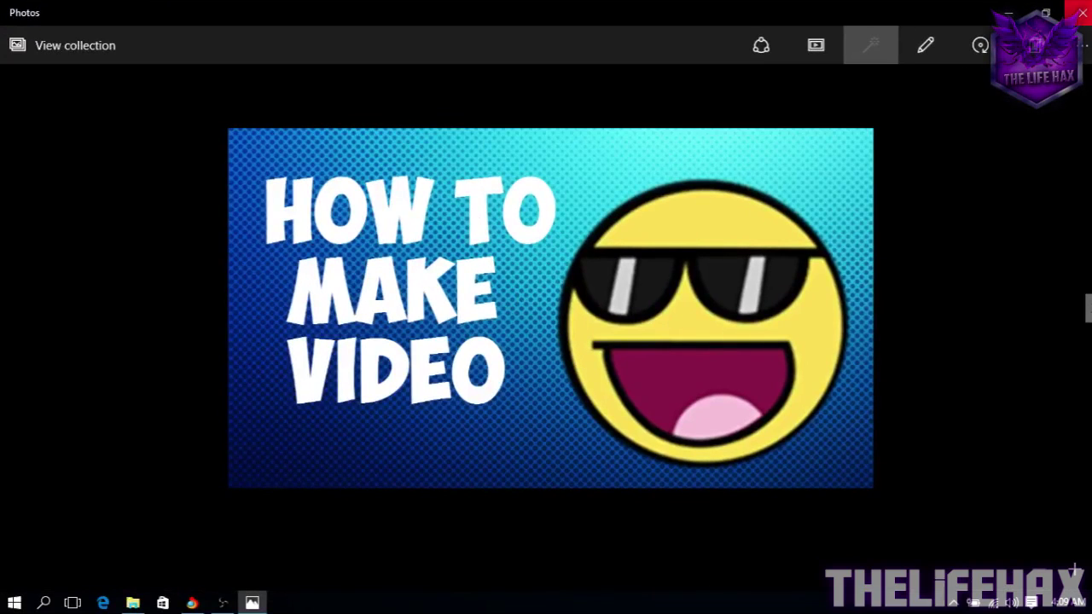
left_click(1081, 12)
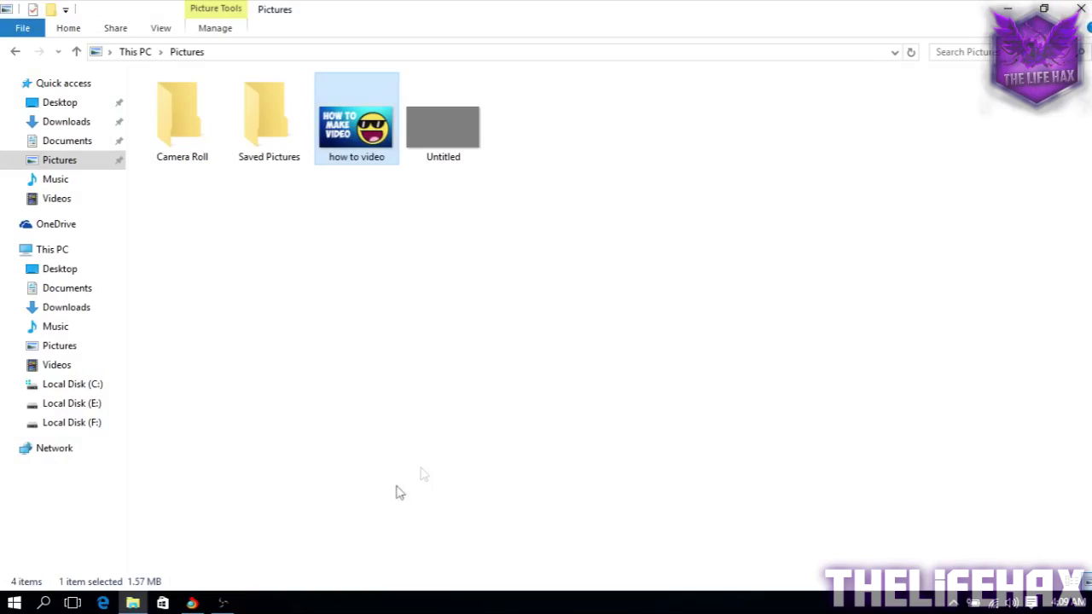
left_click(191, 602)
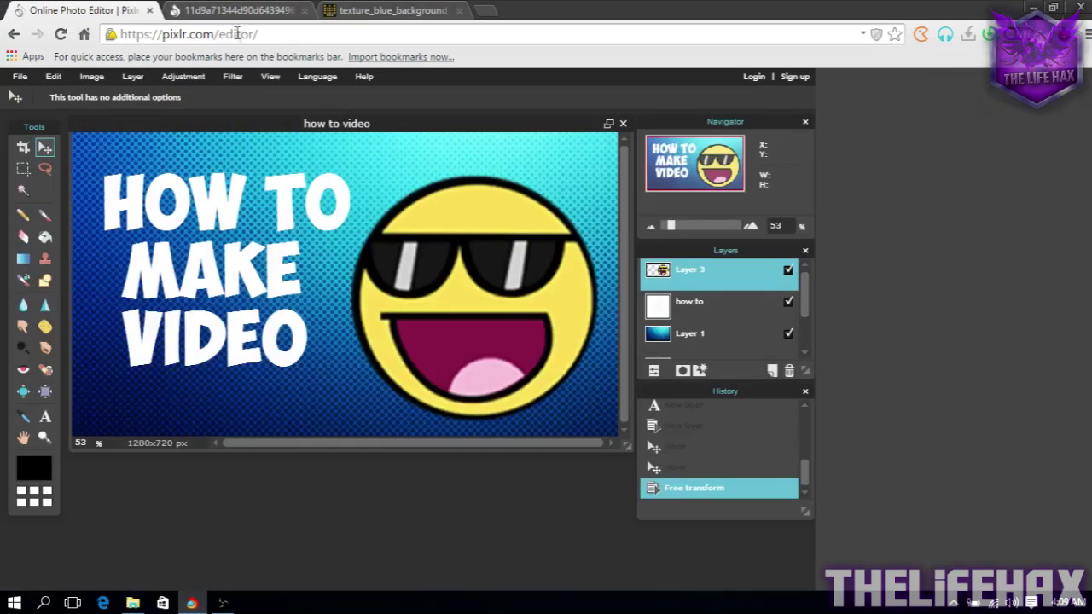